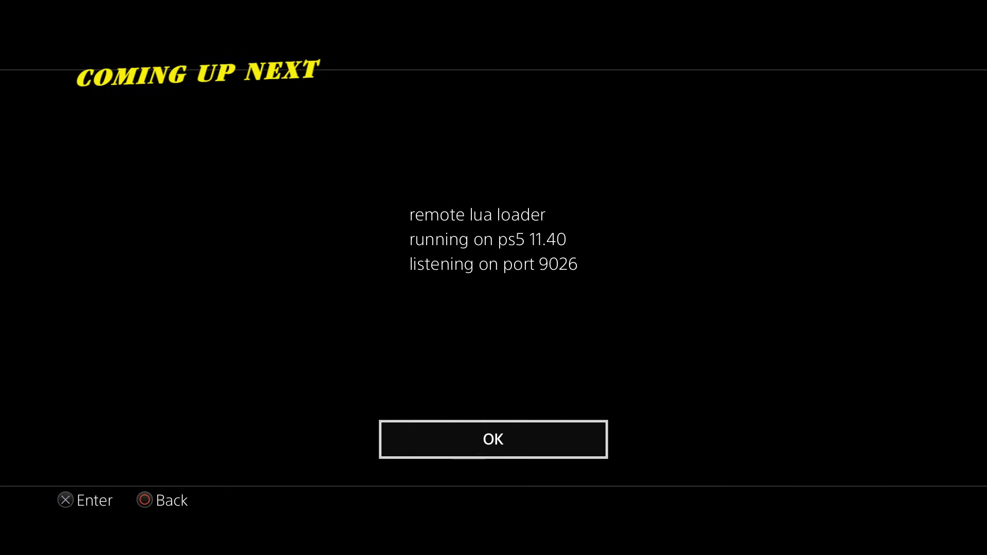
# Dismiss the lua loader notice and go to the console Settings.
pyautogui.press('Return')
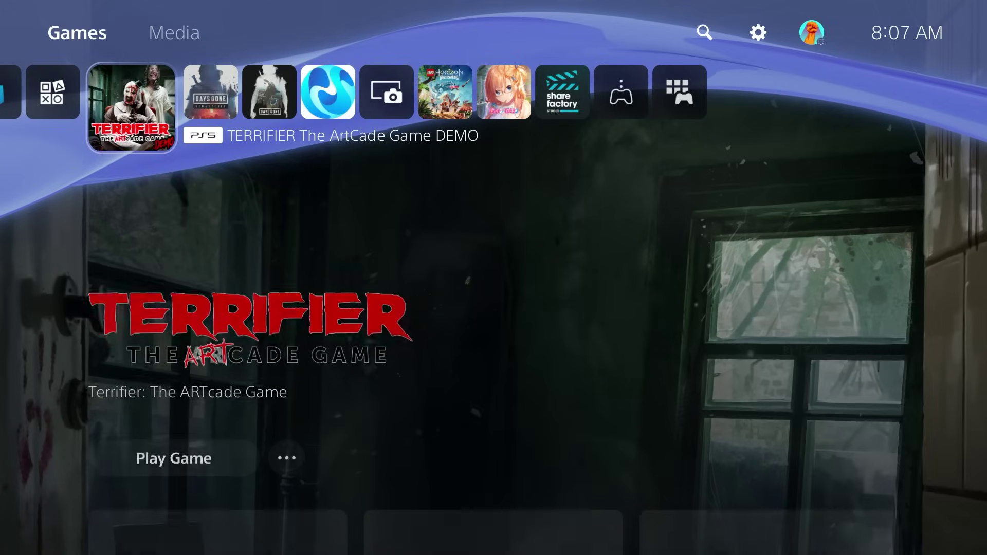
pyautogui.press('Right')
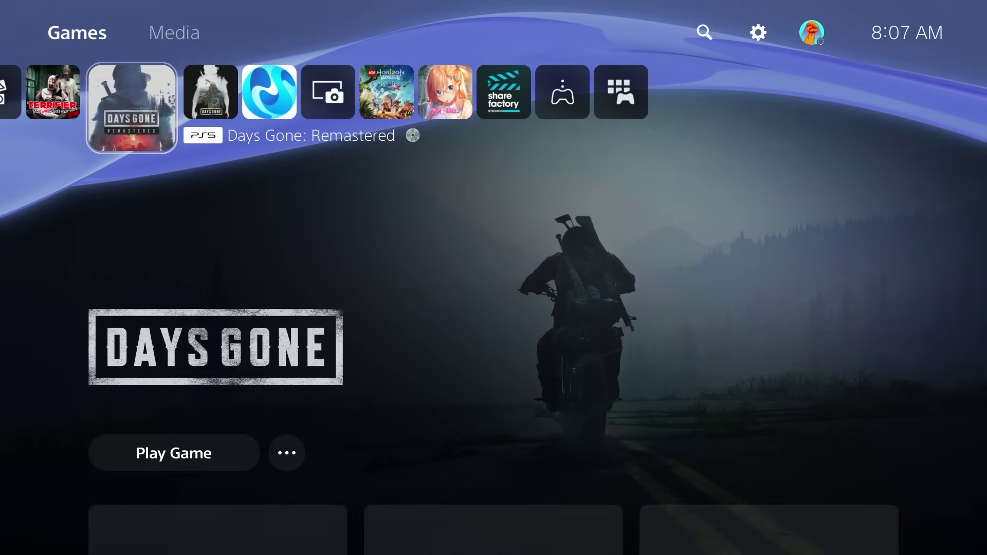
pyautogui.press('Up')
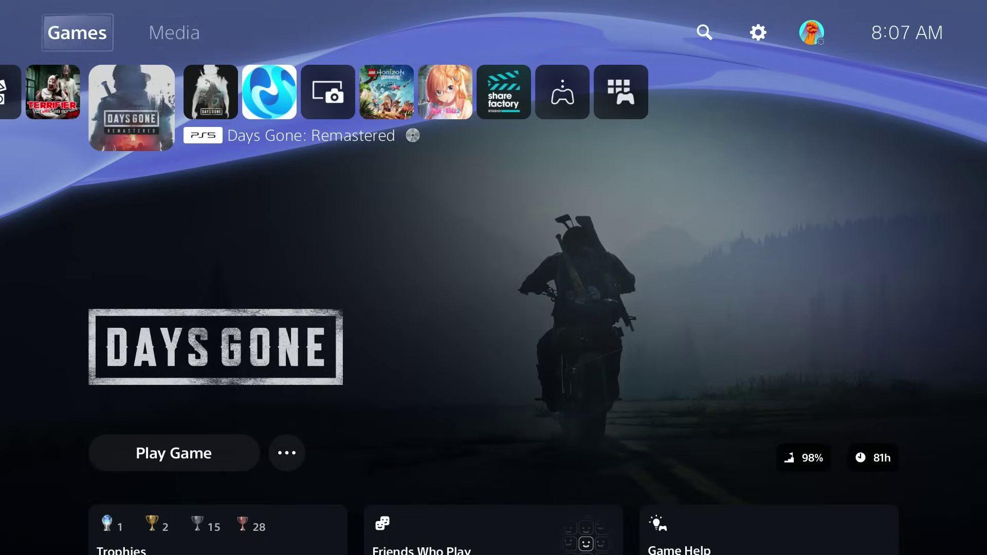
pyautogui.press('Right')
pyautogui.press('Right')
pyautogui.press('Return')
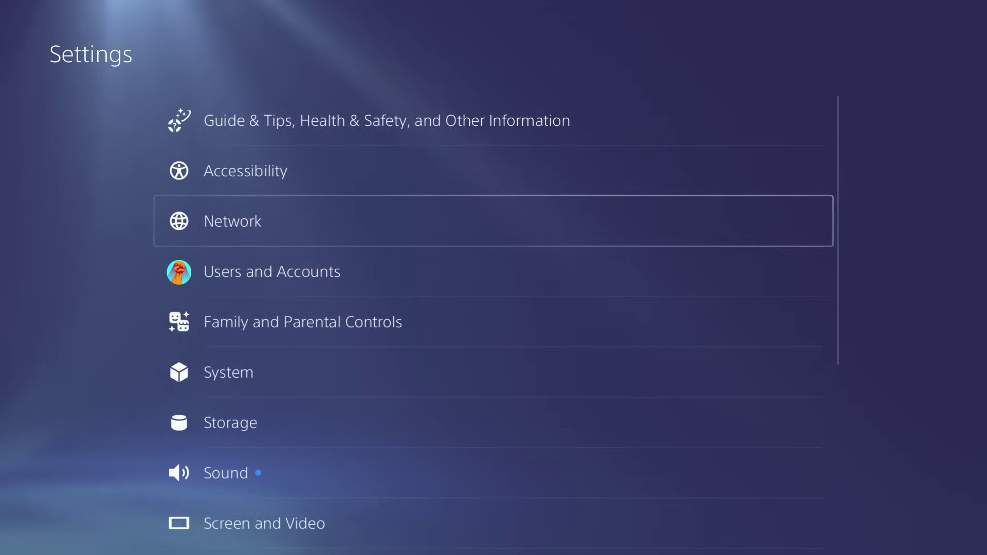
# View Console Information under System, then choose Switch User from the profile menu.
pyautogui.press('Down')
pyautogui.press('Down')
pyautogui.press('Down')
pyautogui.press('Return')
pyautogui.press('Right')
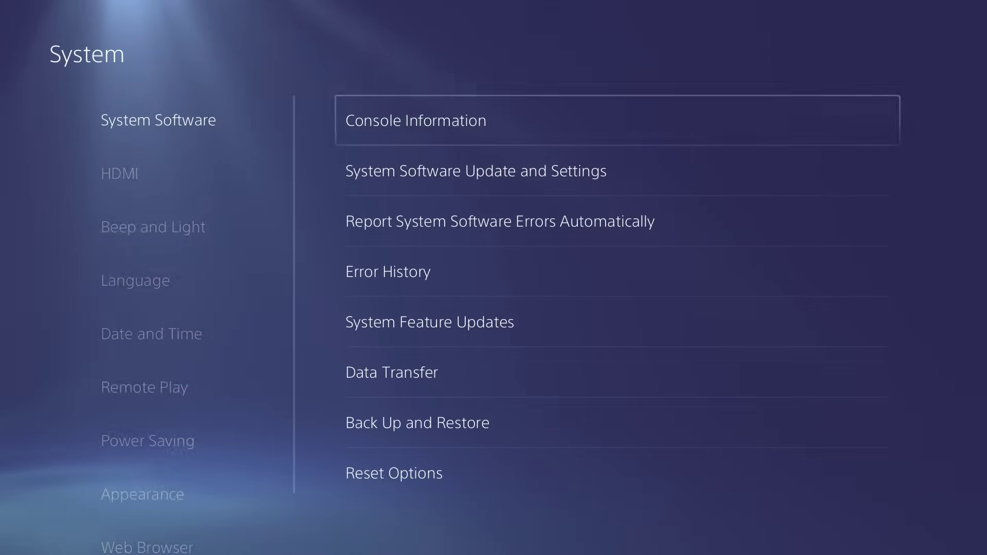
pyautogui.press('Return')
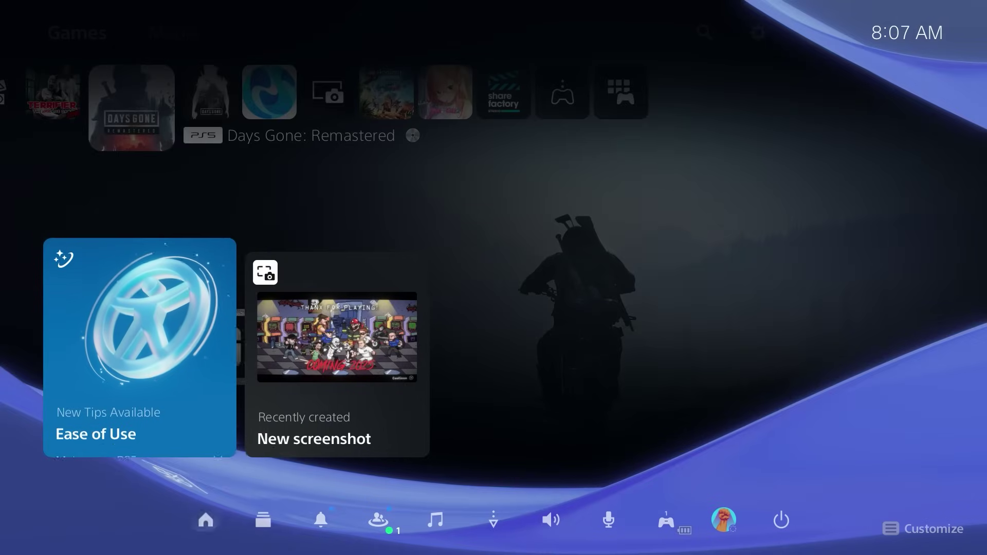
pyautogui.press('Return')
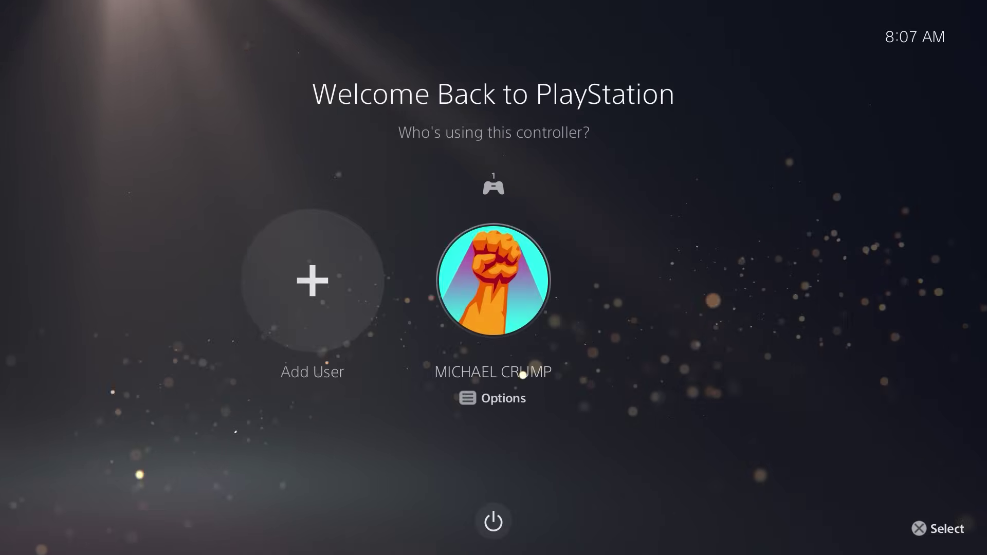
# Start adding a new user and accept the licence agreement.
pyautogui.press('Left')
pyautogui.press('Return')
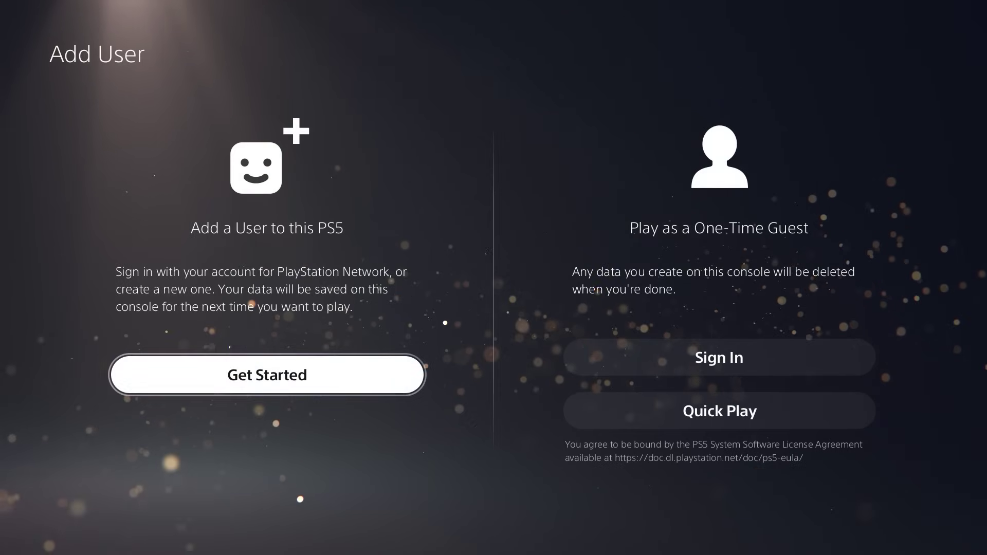
pyautogui.press('Return')
pyautogui.press('Right')
pyautogui.press('Return')
pyautogui.press('Down')
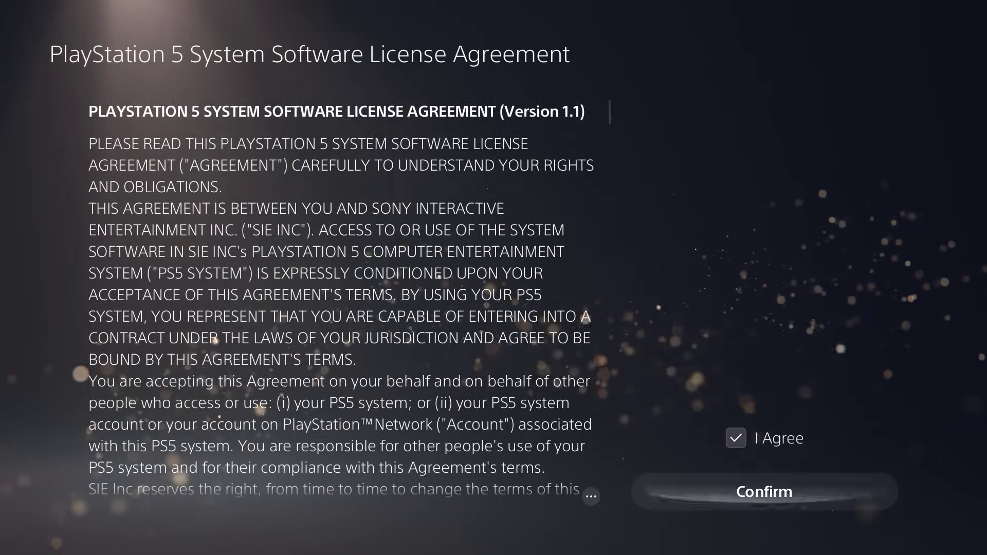
pyautogui.press('Return')
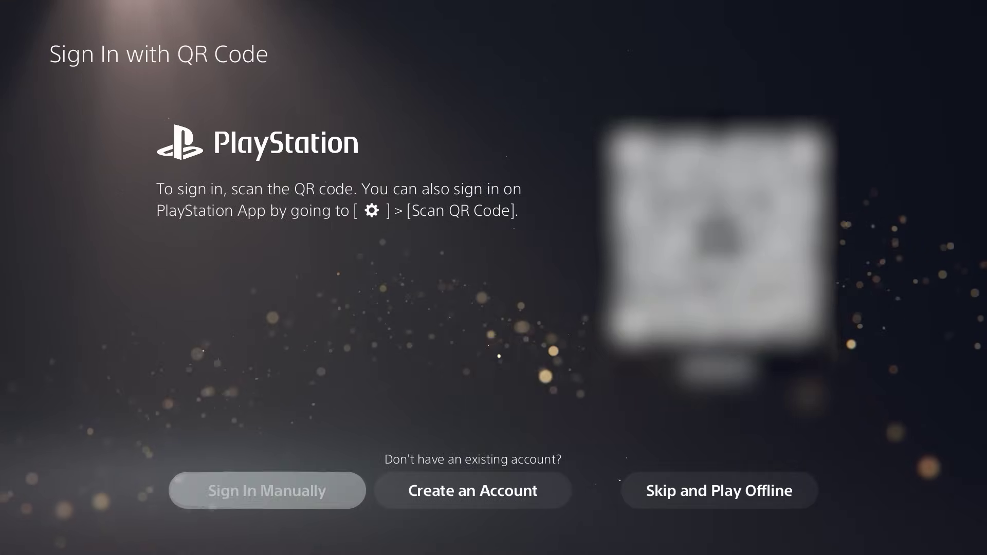
# Sign in manually with the account ID and password, then accept the security settings.
pyautogui.press('Return')
pyautogui.press('Return')
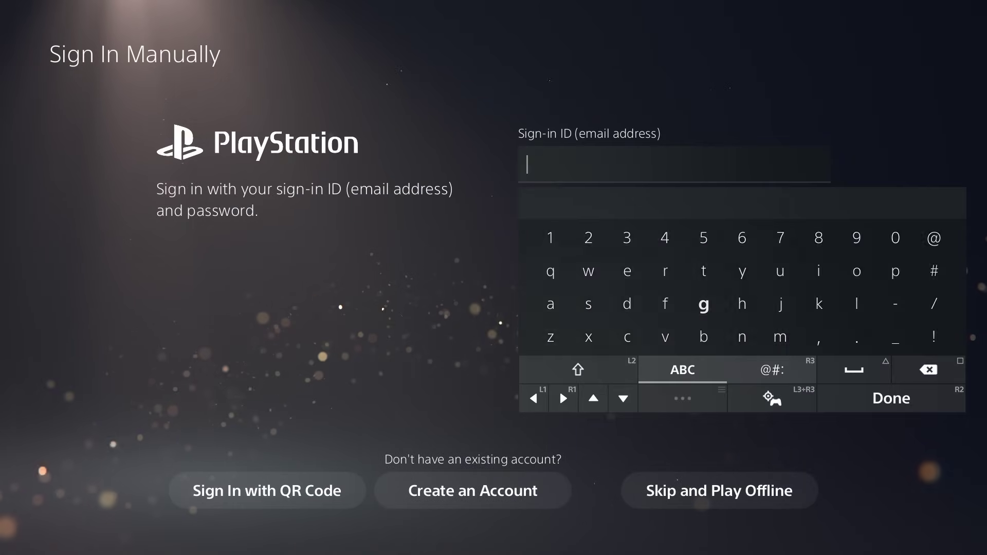
pyautogui.press('Down')
pyautogui.press('Right')
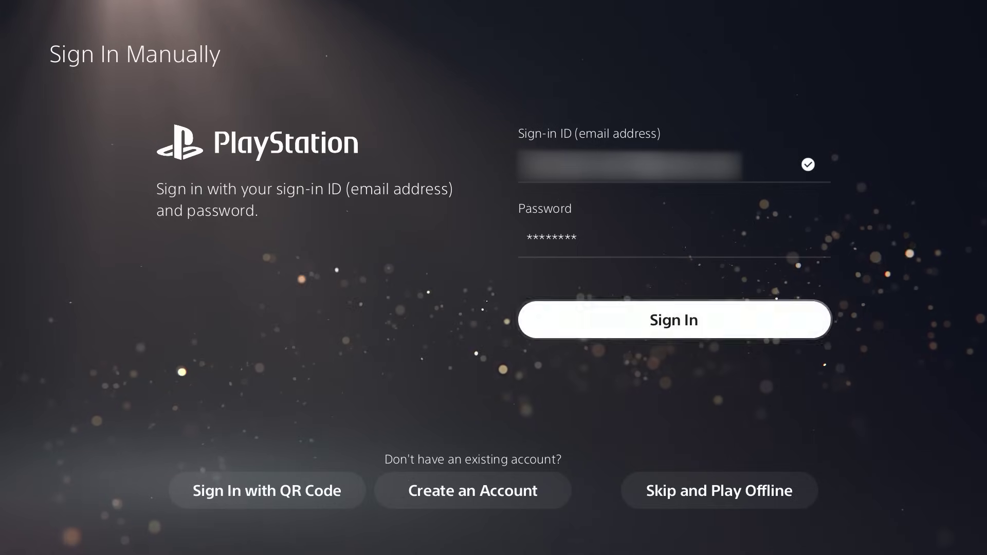
pyautogui.press('Return')
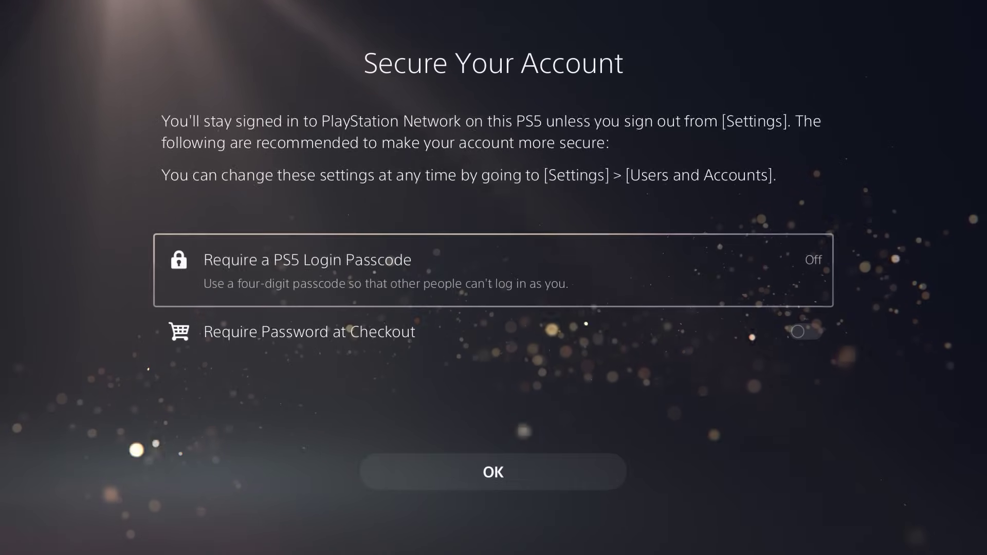
pyautogui.press('Down')
pyautogui.press('Down')
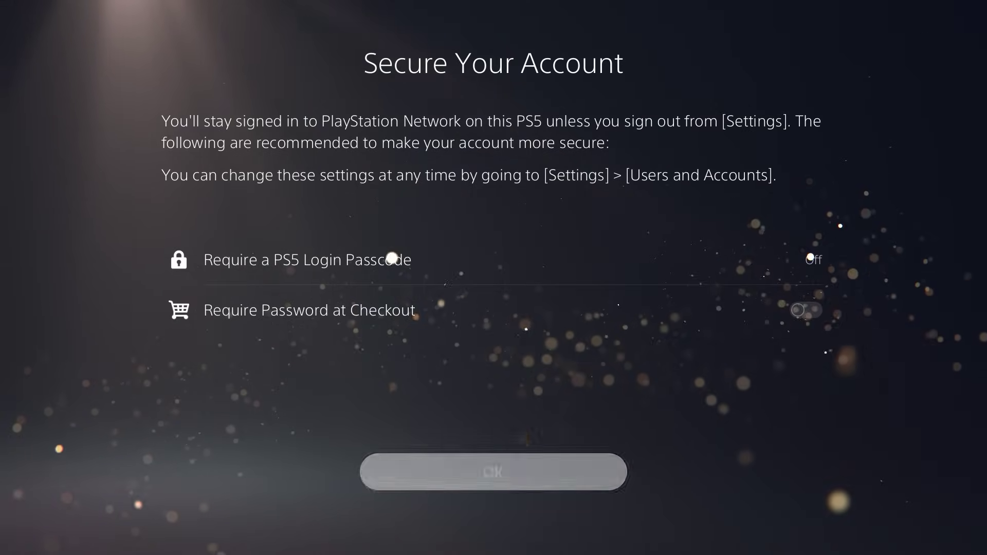
pyautogui.press('Return')
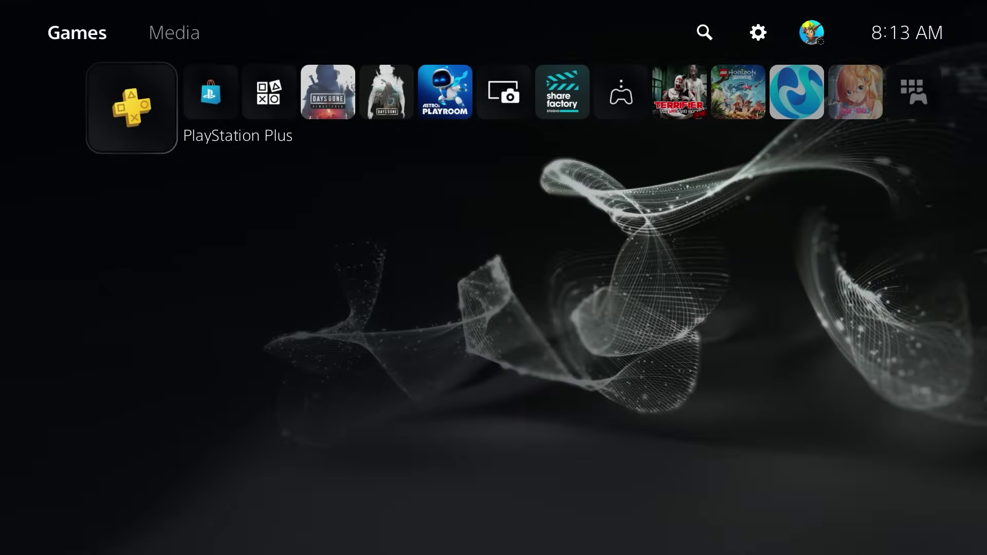
# Open PlayStation Store and search for 'Hamid'.
pyautogui.press('Right')
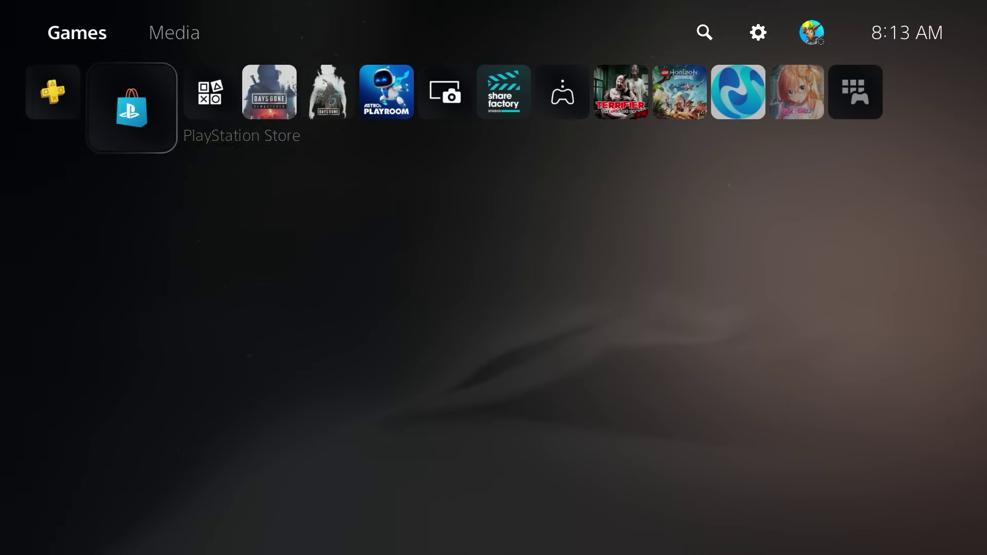
pyautogui.press('Return')
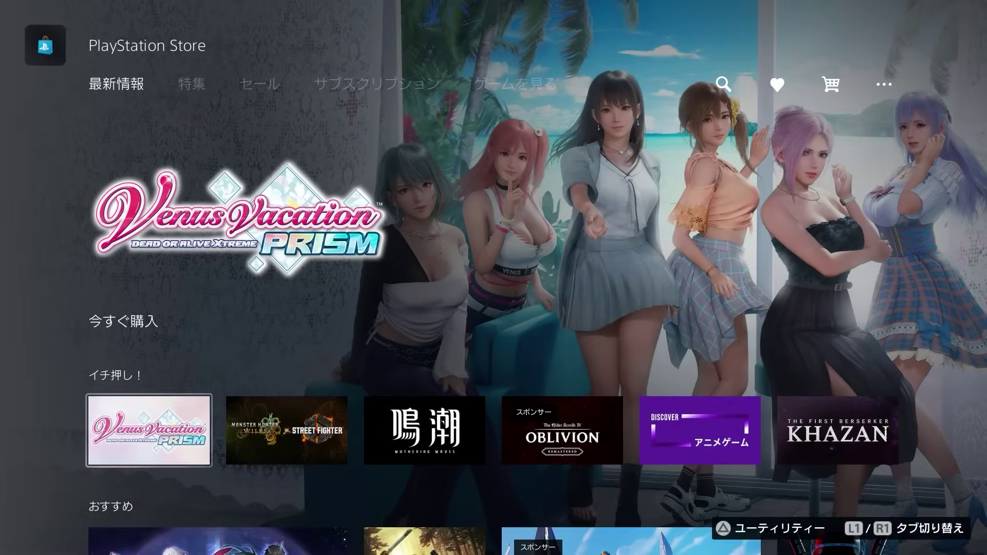
pyautogui.press('Up')
pyautogui.press('Up')
pyautogui.press('Right')
pyautogui.press('Right')
pyautogui.press('Right')
pyautogui.press('Right')
pyautogui.press('Right')
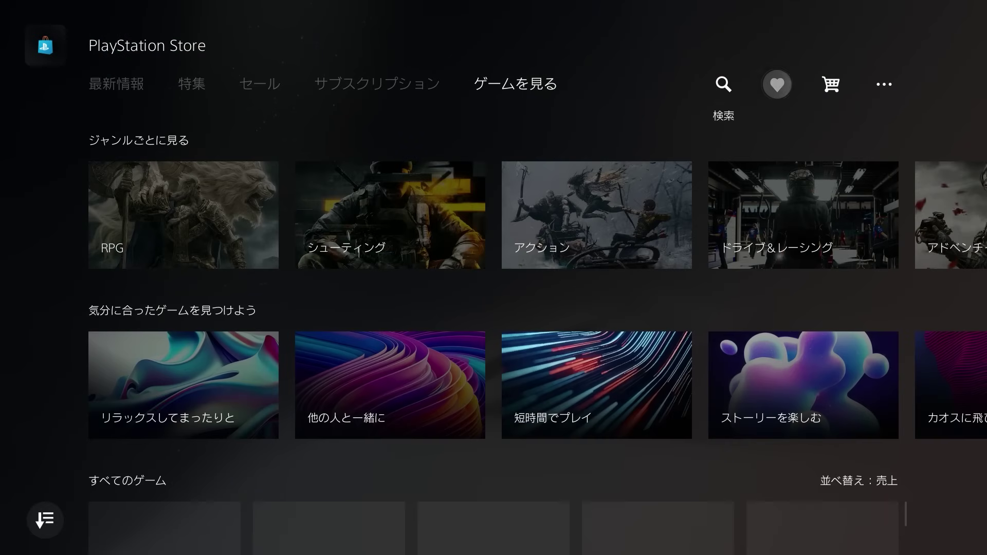
pyautogui.press('Return')
pyautogui.press('Return')
pyautogui.write('Ha')
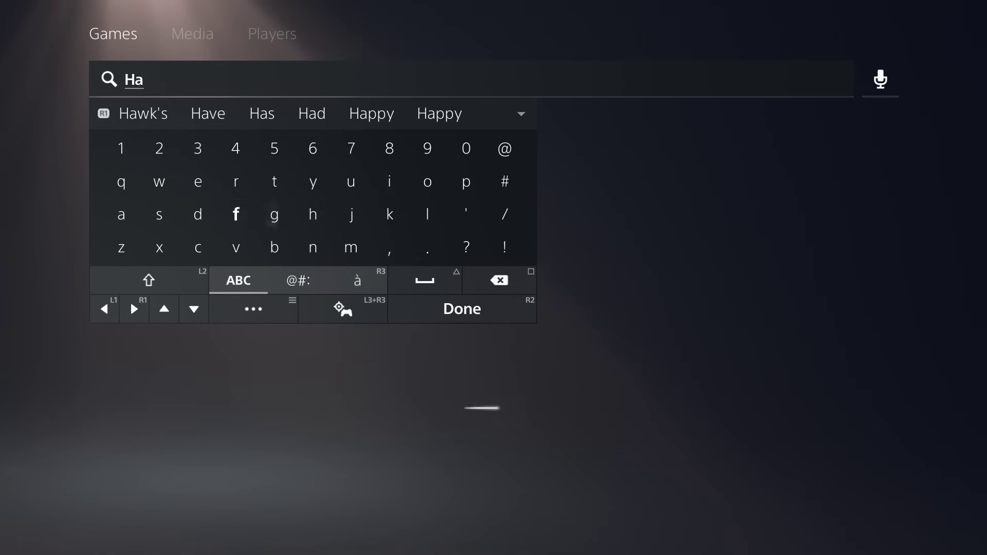
pyautogui.press('Right')
pyautogui.press('Right')
pyautogui.write('m')
pyautogui.press('Up')
pyautogui.press('Right')
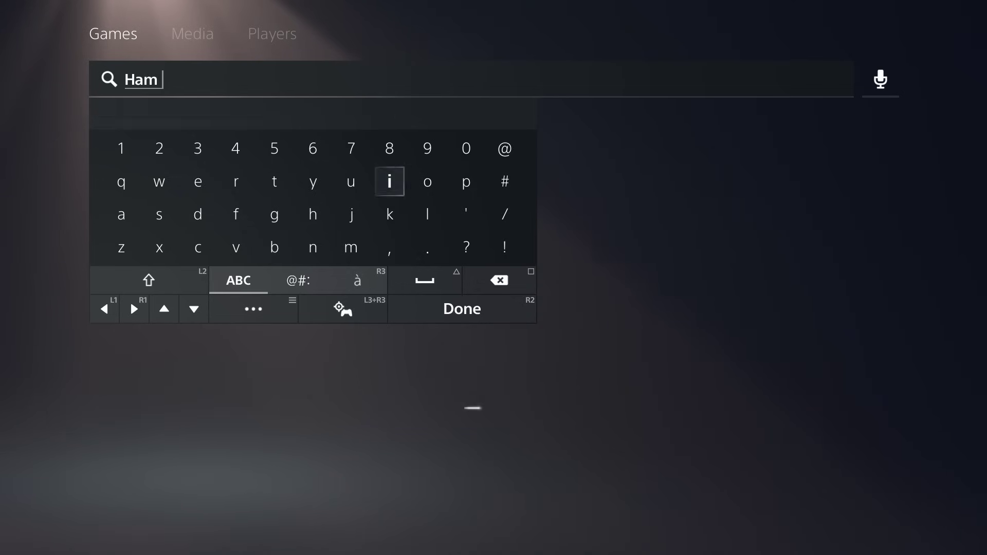
pyautogui.write('i')
pyautogui.press('Left')
pyautogui.press('Left')
pyautogui.press('Left')
pyautogui.press('Left')
pyautogui.press('Left')
pyautogui.press('Down')
pyautogui.write('d')
pyautogui.press('Right')
pyautogui.press('Right')
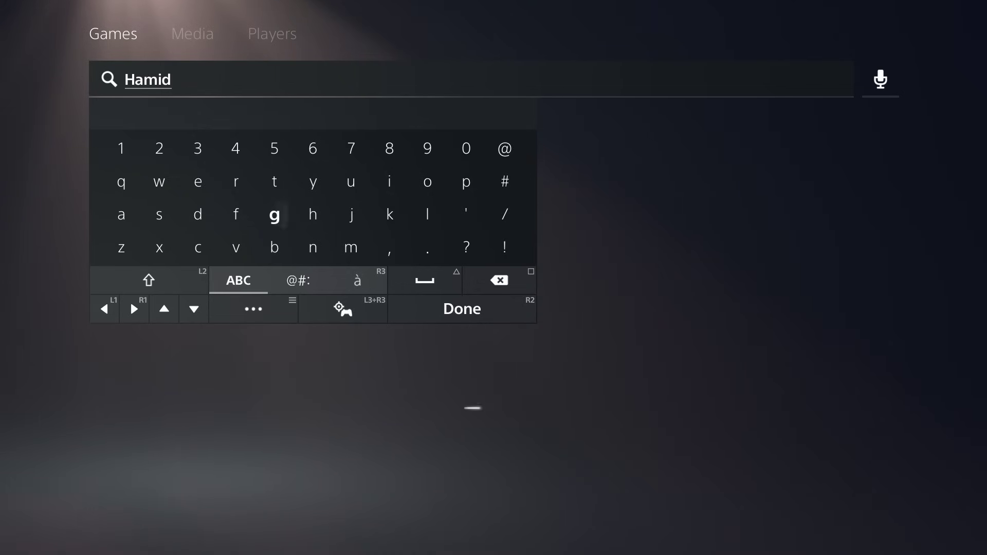
pyautogui.press('Escape')
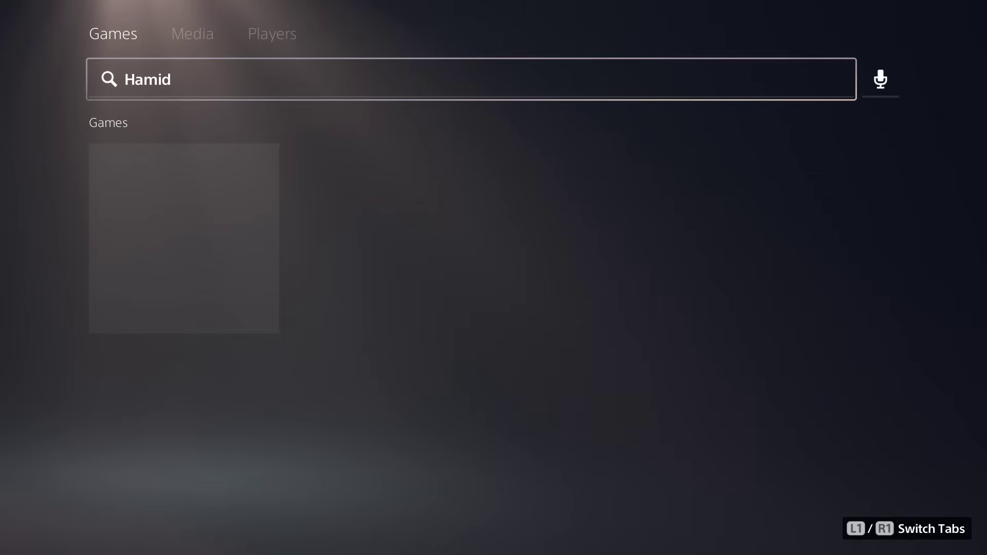
# Download the ハミダシクリエイティブ体験版 demo from its page, then clear the search field.
pyautogui.press('Down')
pyautogui.press('Return')
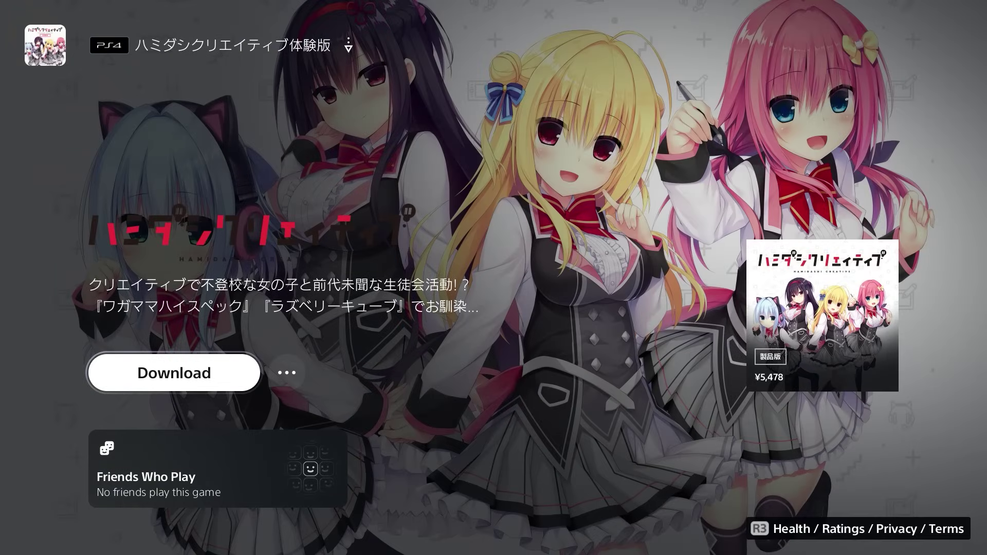
pyautogui.press('Return')
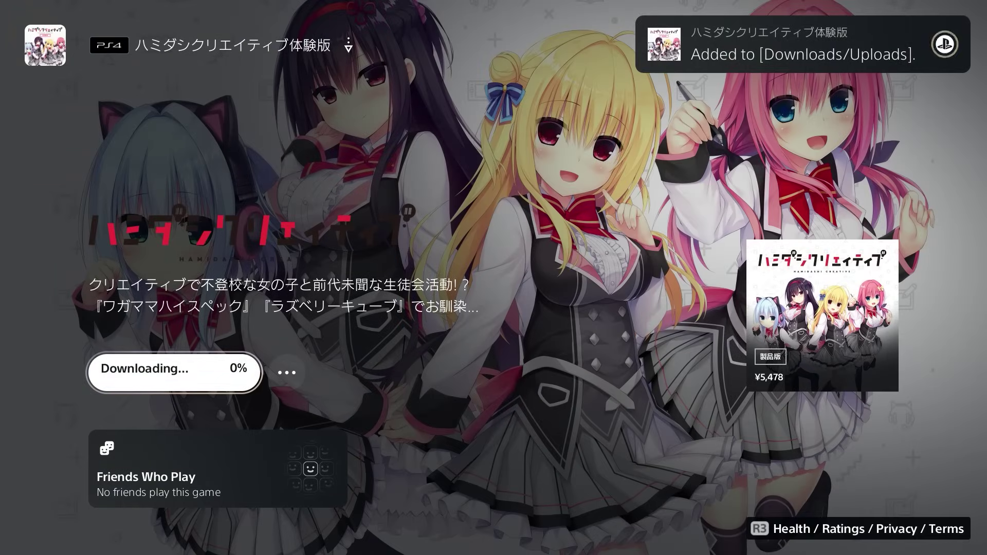
pyautogui.press('Escape')
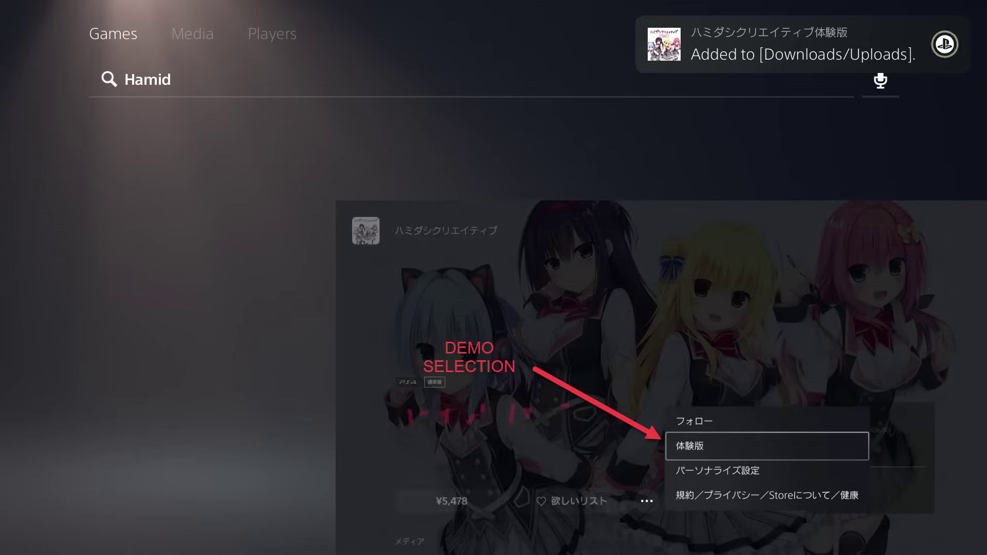
pyautogui.press('Up')
pyautogui.press('Return')
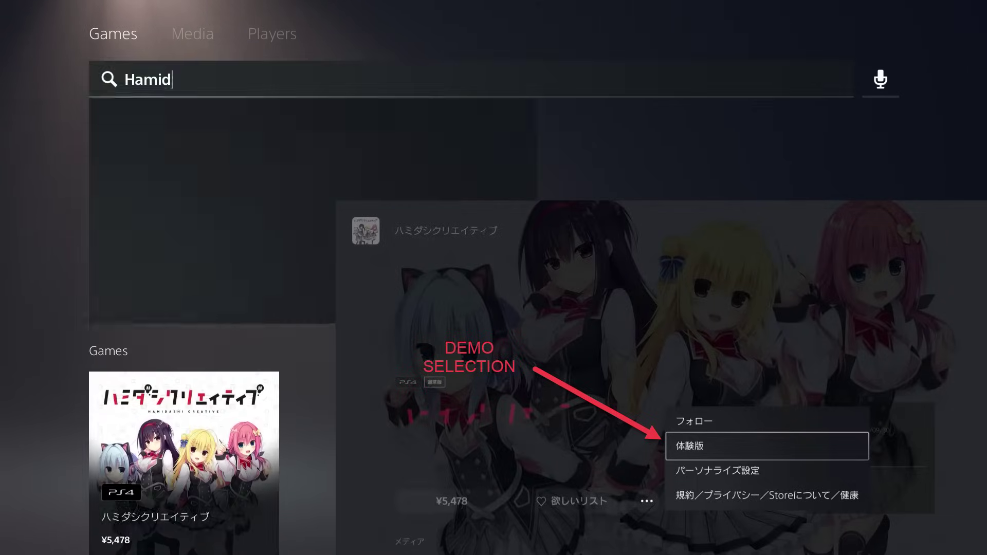
pyautogui.press('BackSpace')
pyautogui.press('BackSpace')
pyautogui.press('BackSpace')
pyautogui.press('BackSpace')
pyautogui.press('BackSpace')
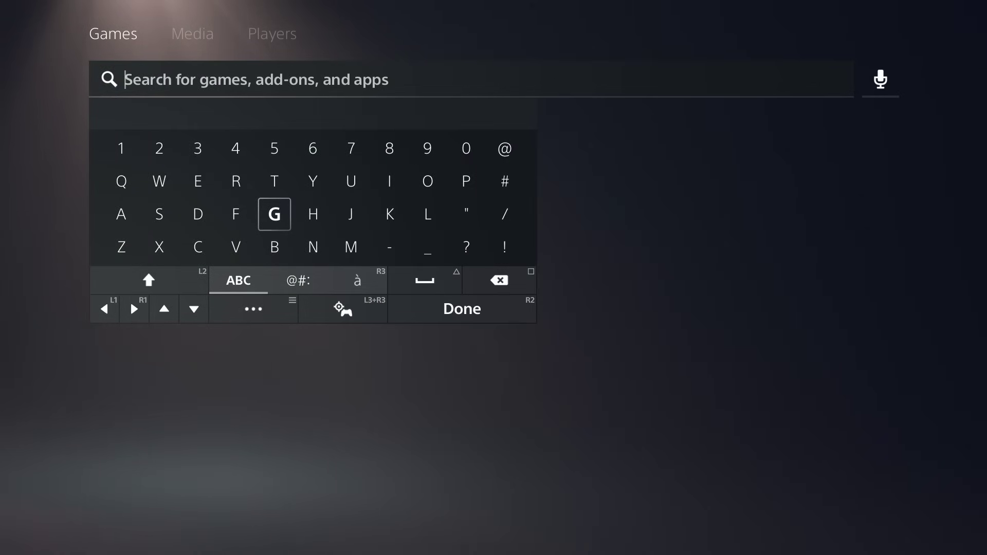
# Search 'Jinki' and open the ジンキ・リザレクション store page.
pyautogui.write('Jink')
pyautogui.press('Up')
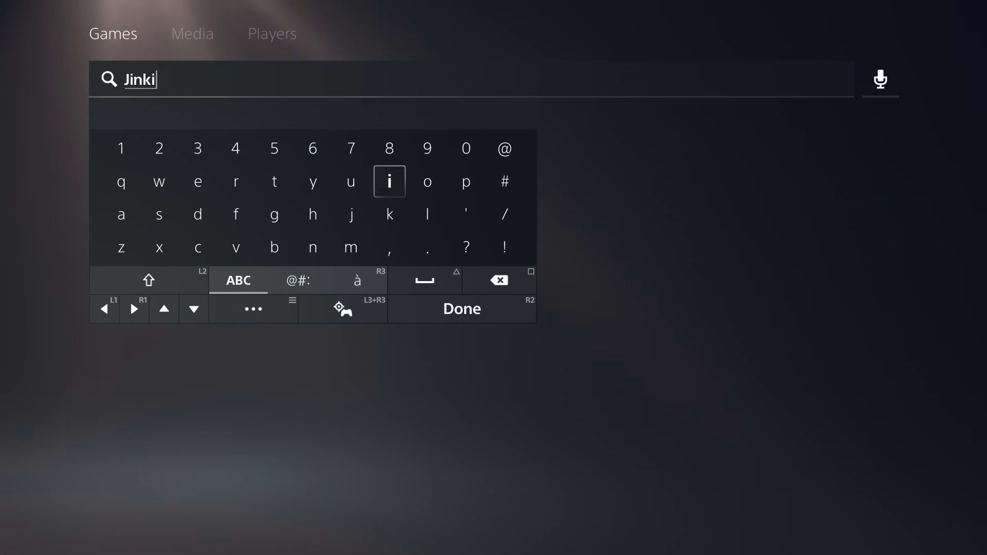
pyautogui.press('Return')
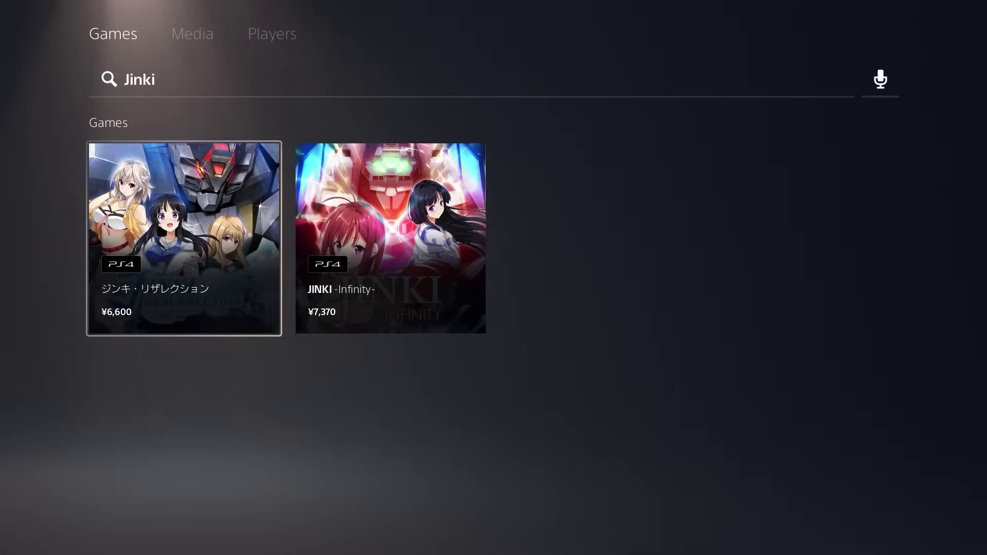
pyautogui.press('Return')
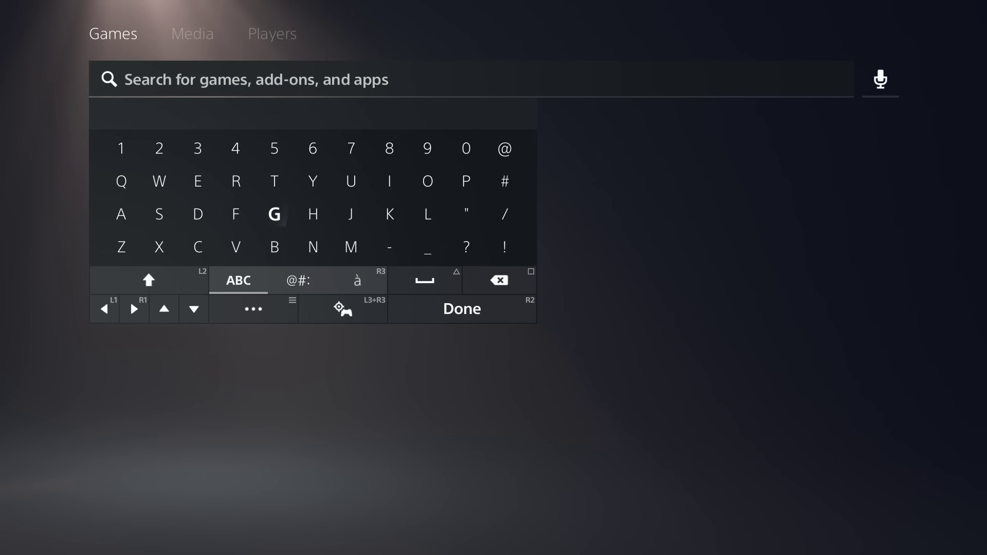
# Search 'Fuyu' to queue the フユキス体験版 demo, then start typing 'lxshe'.
pyautogui.press('Down')
pyautogui.press('Up')
pyautogui.press('Right')
pyautogui.press('Right')
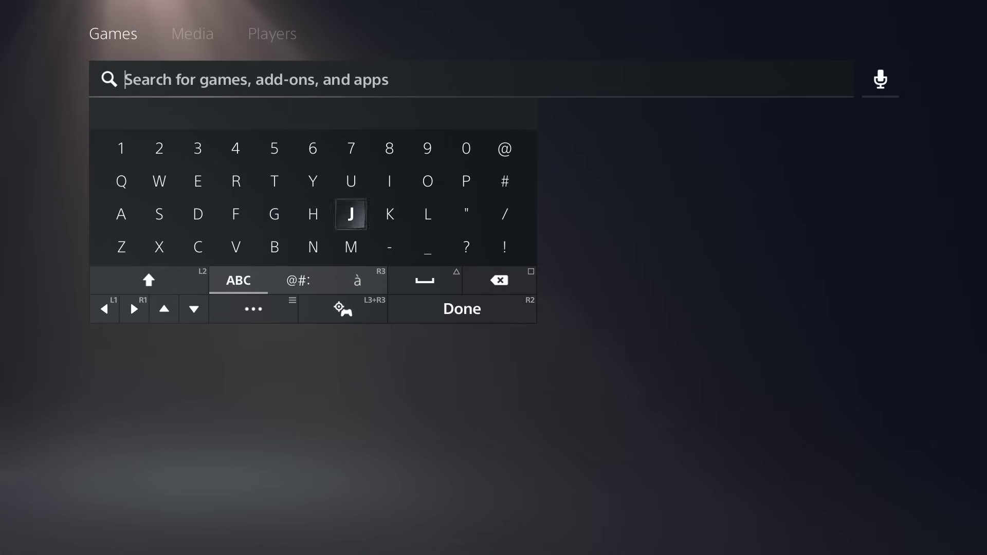
pyautogui.press('Left')
pyautogui.press('Left')
pyautogui.press('Left')
pyautogui.write('Fuy')
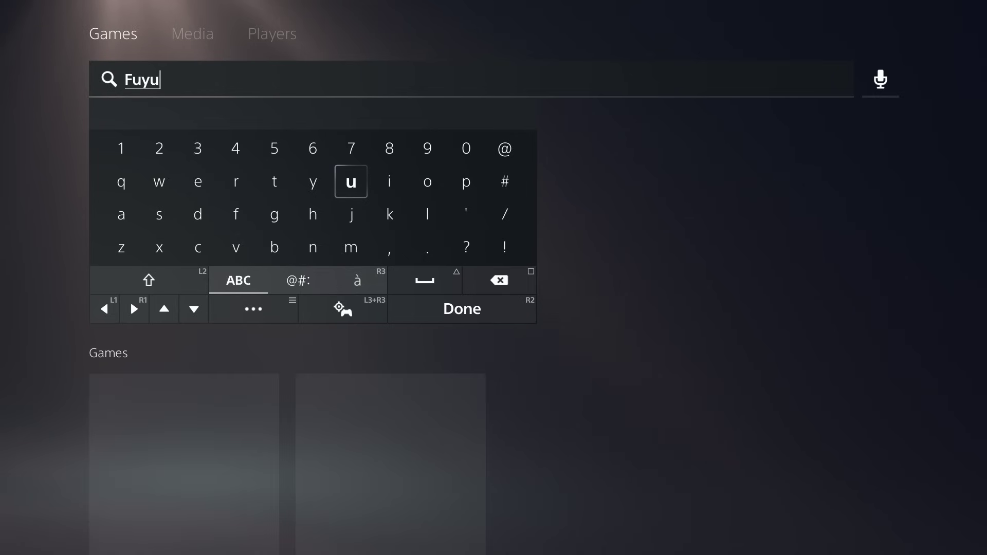
pyautogui.press('Return')
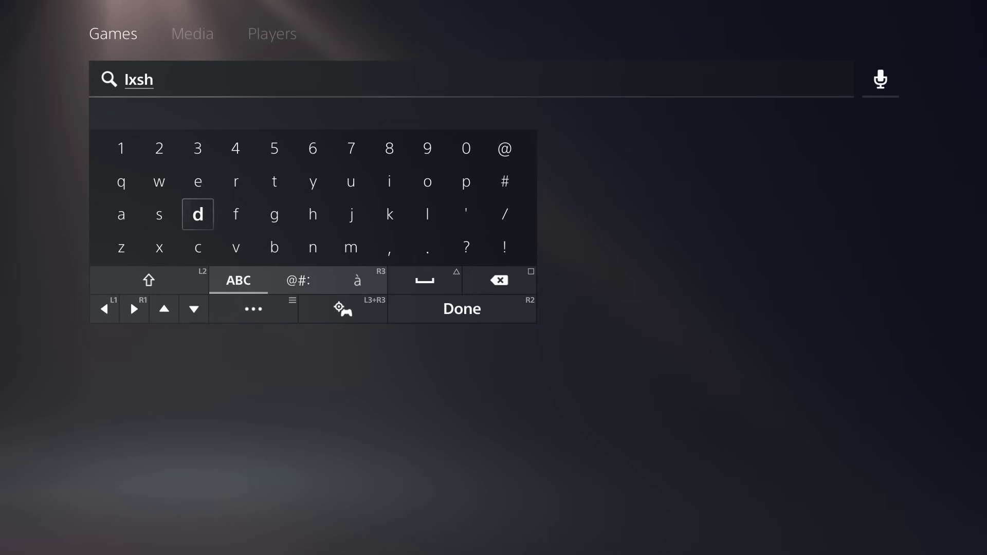
pyautogui.write('e')
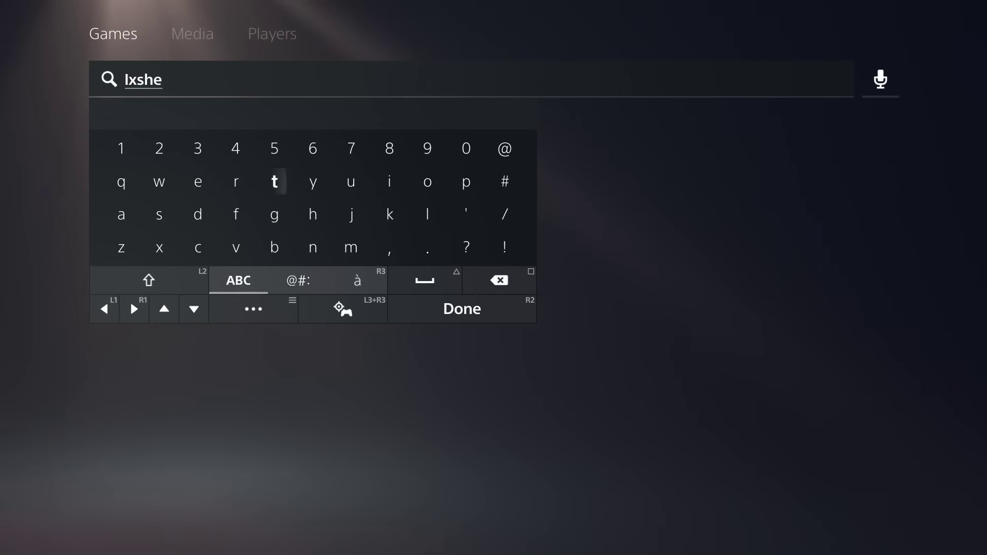
# Search 'lxshe', open the IxSHE Tell page and view its '...' options.
pyautogui.press('Return')
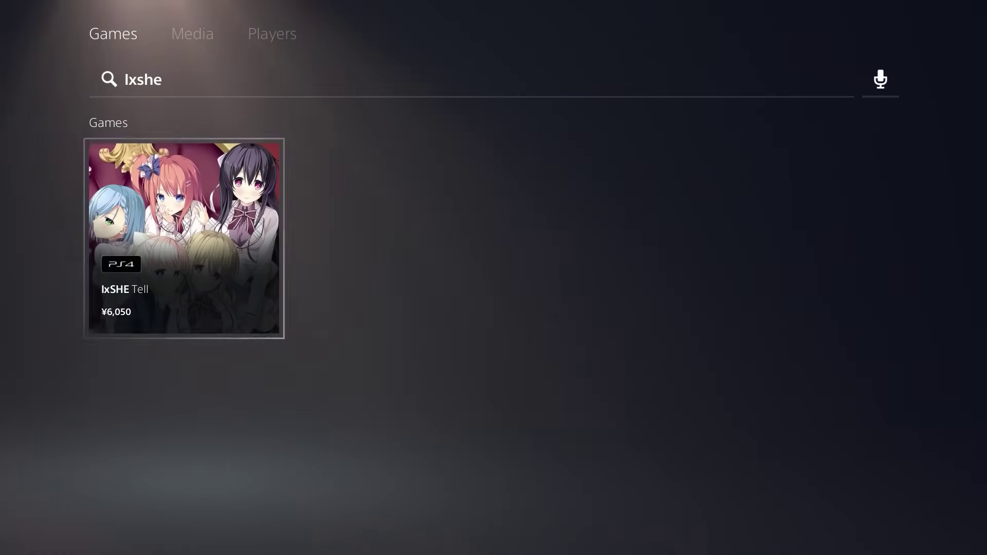
pyautogui.press('Return')
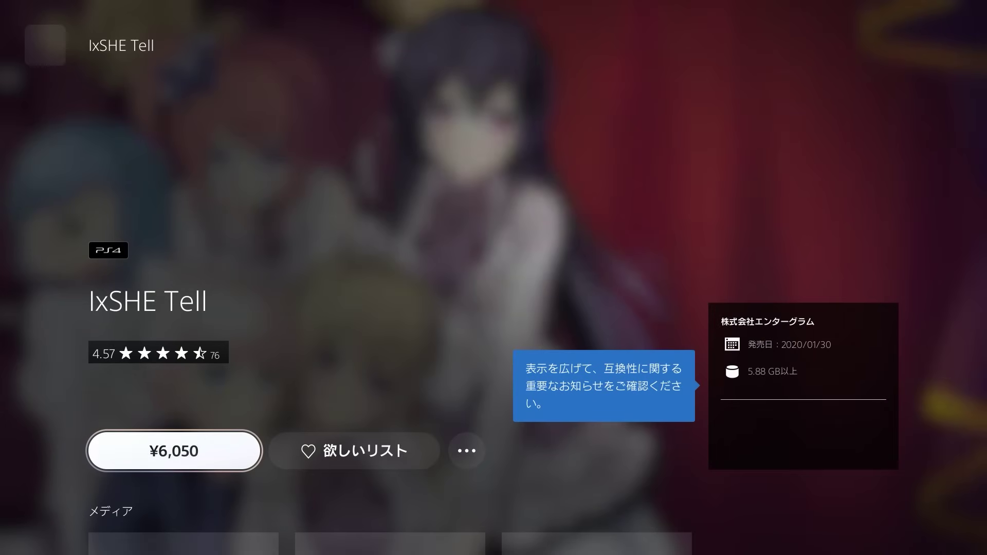
pyautogui.press('Right')
pyautogui.press('Right')
pyautogui.press('Return')
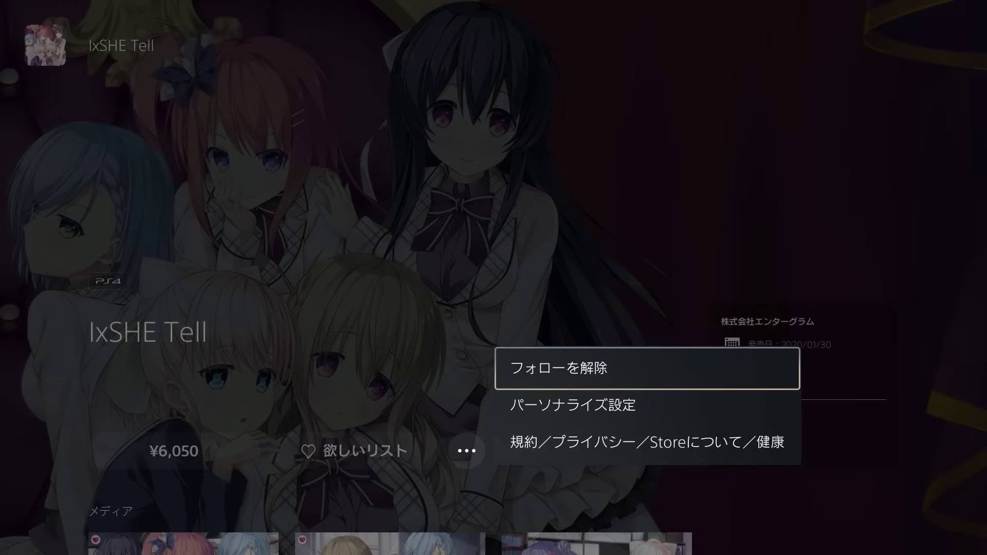
pyautogui.press('Escape')
# Confirm in Downloads/Uploads that all four demos are installed, then close the panel.
pyautogui.press('super')
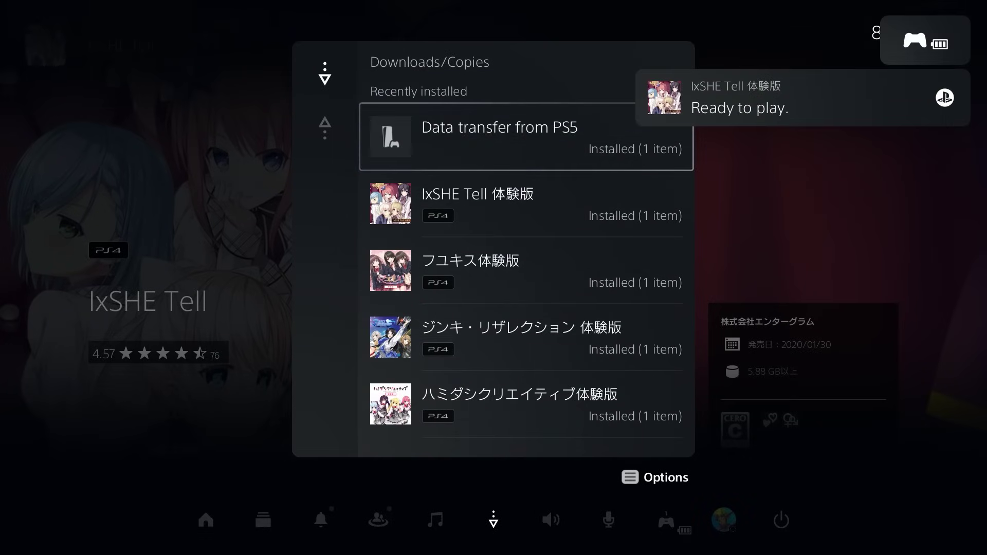
pyautogui.press('Left')
pyautogui.press('Escape')
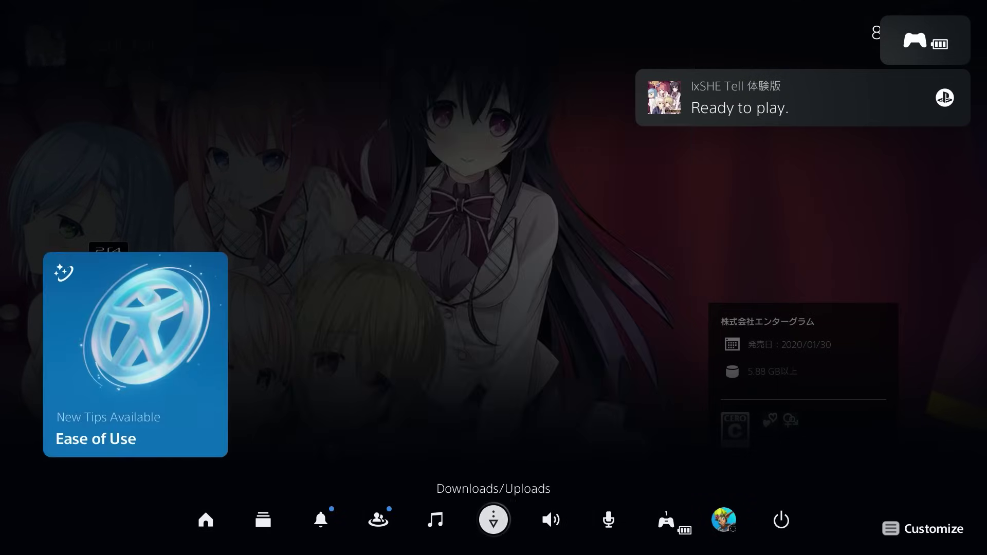
pyautogui.press('Escape')
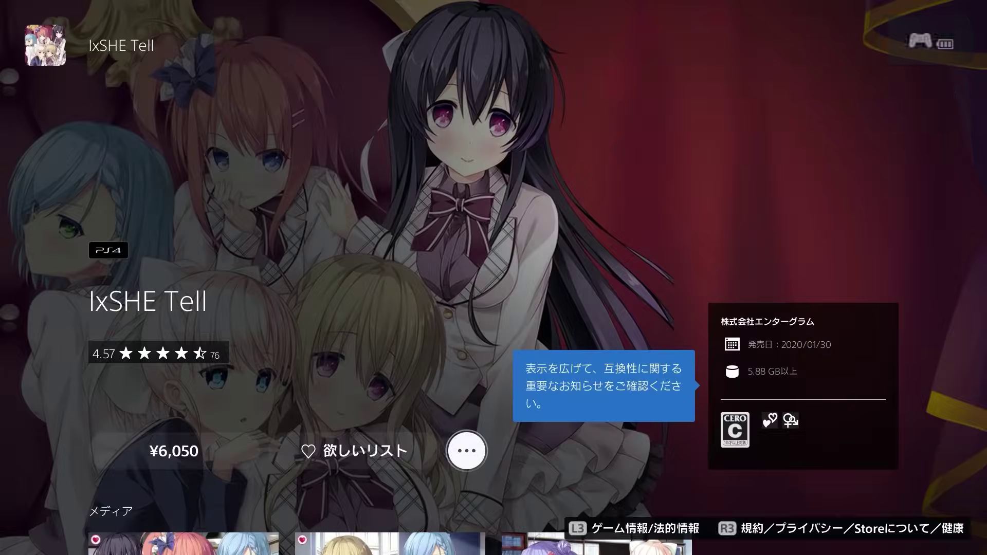
pyautogui.press('Up')
pyautogui.press('Escape')
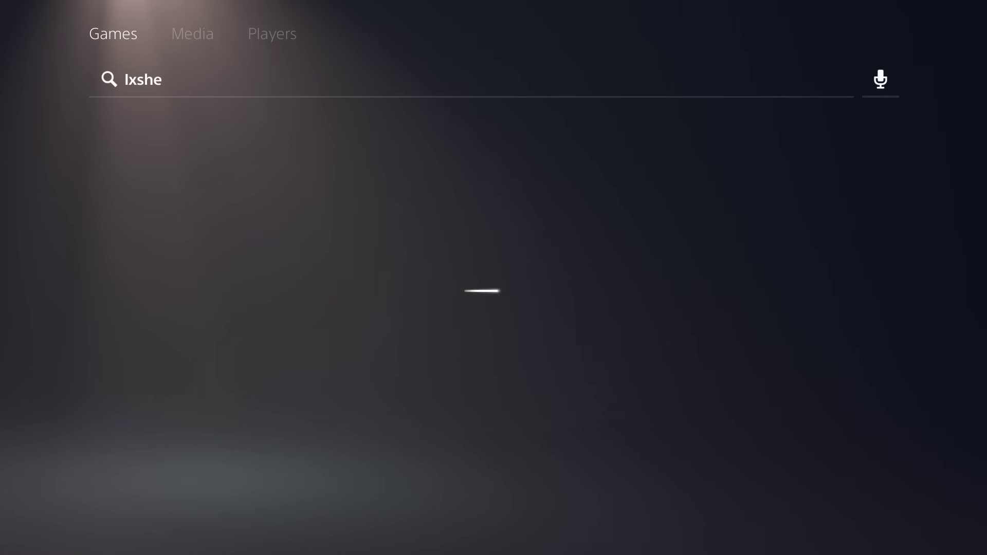
# Return to Home and check that the IxSHE Tell demo is unplayable on PS5.
pyautogui.press('Escape')
pyautogui.press('Escape')
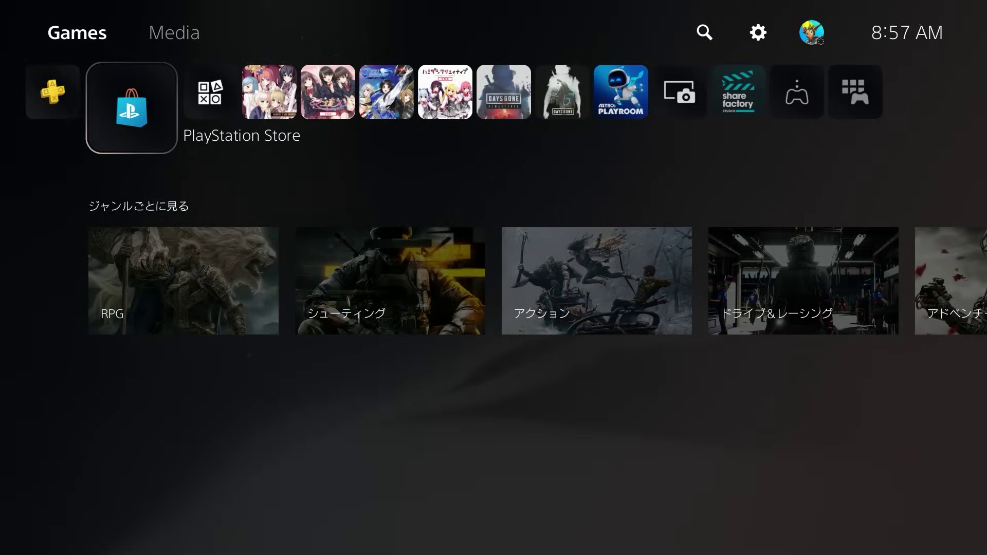
pyautogui.press('Right')
pyautogui.press('Right')
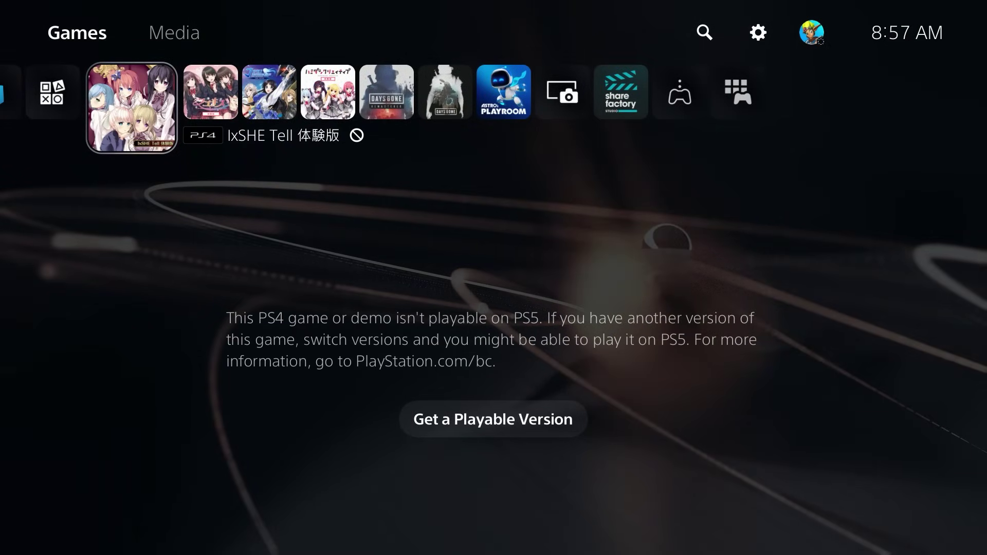
pyautogui.press('Down')
pyautogui.press('Return')
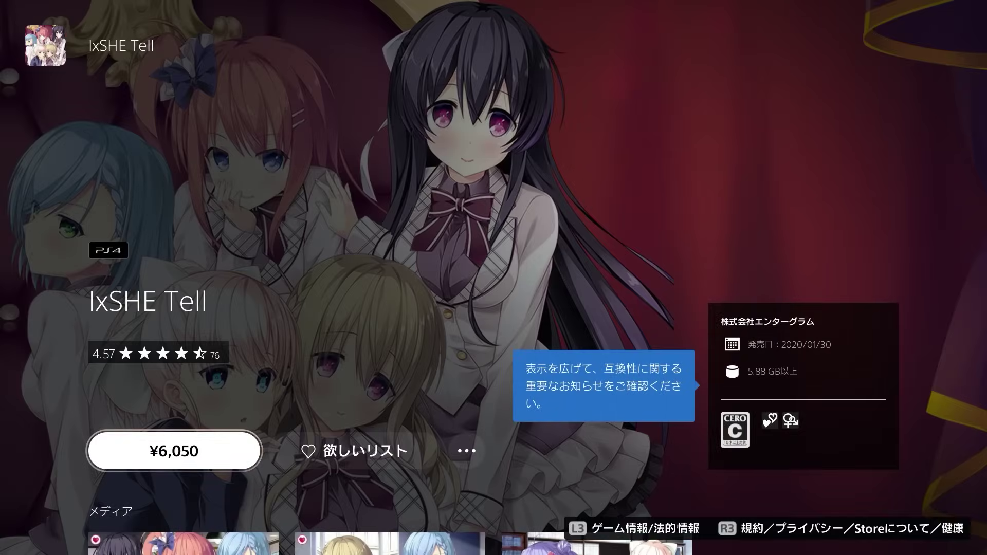
pyautogui.press('Escape')
# Bring up the Options menu for ハミダシクリエイティブ体験版.
pyautogui.press('Up')
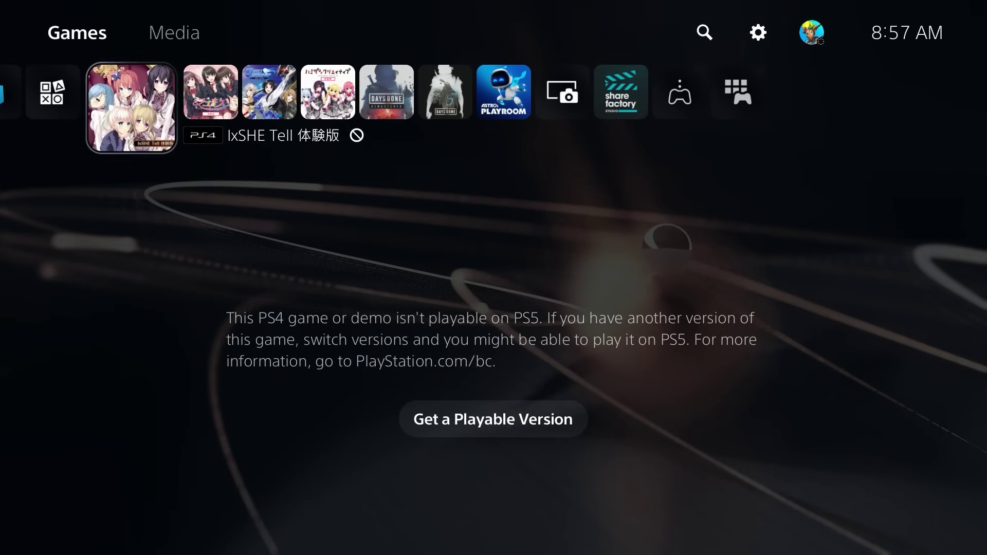
pyautogui.press('Right')
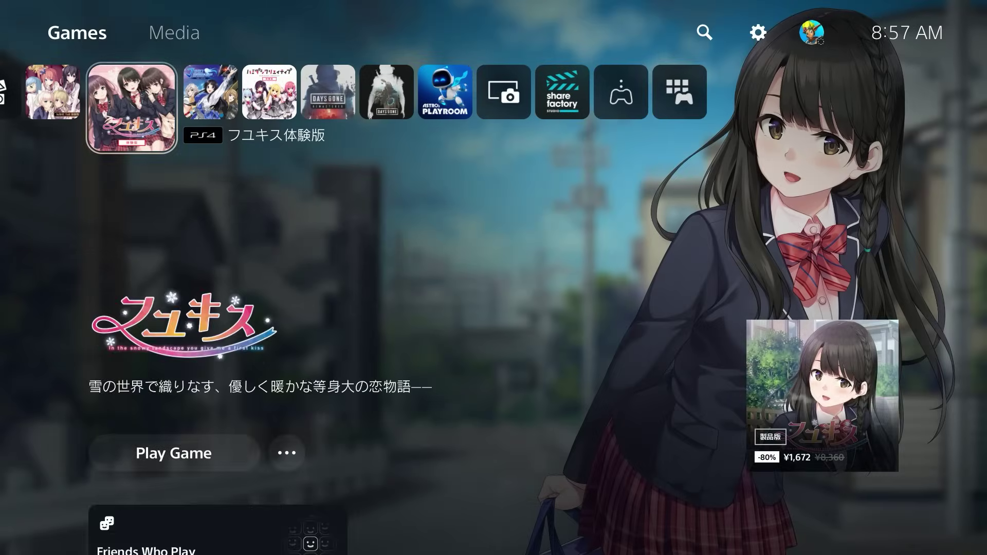
pyautogui.press('Right')
pyautogui.press('Right')
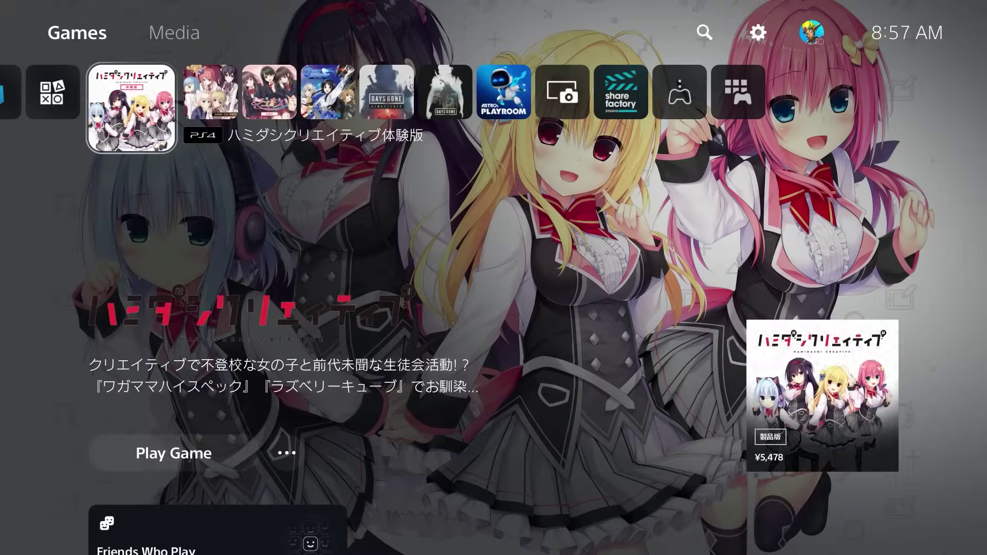
pyautogui.press('Menu')
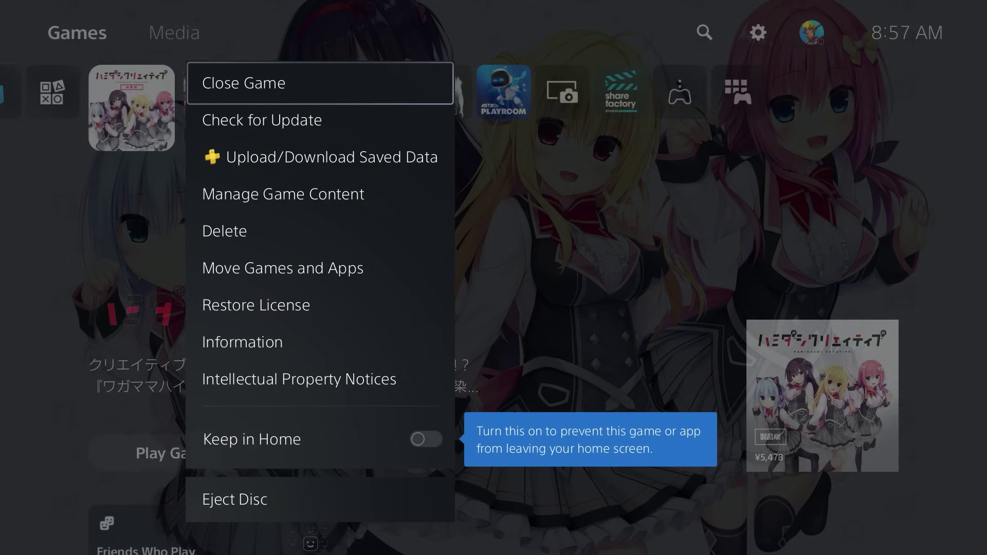
# Close the Hamidashi Creative demo, use Switch User, and highlight the other account.
pyautogui.press('Return')
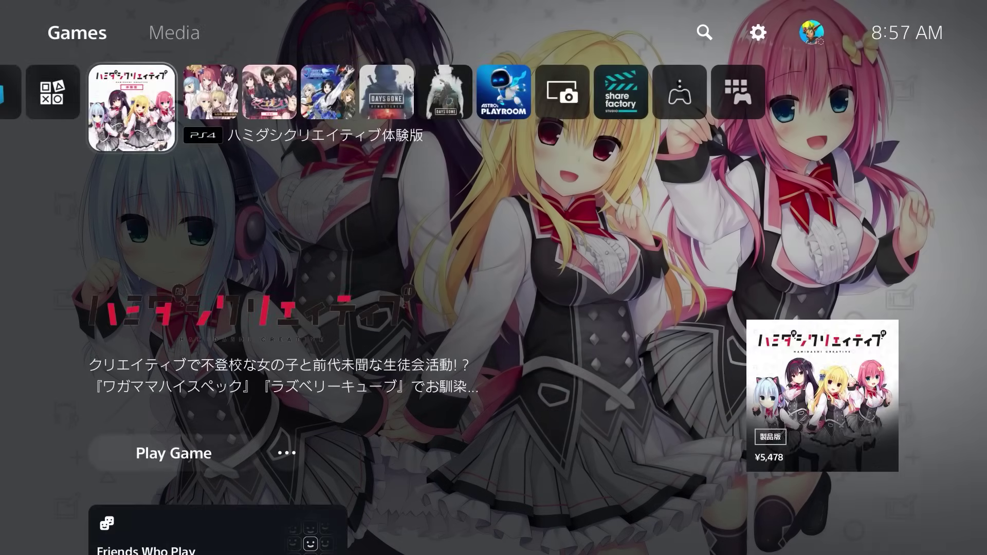
pyautogui.press('Up')
pyautogui.press('Right')
pyautogui.press('Right')
pyautogui.press('Right')
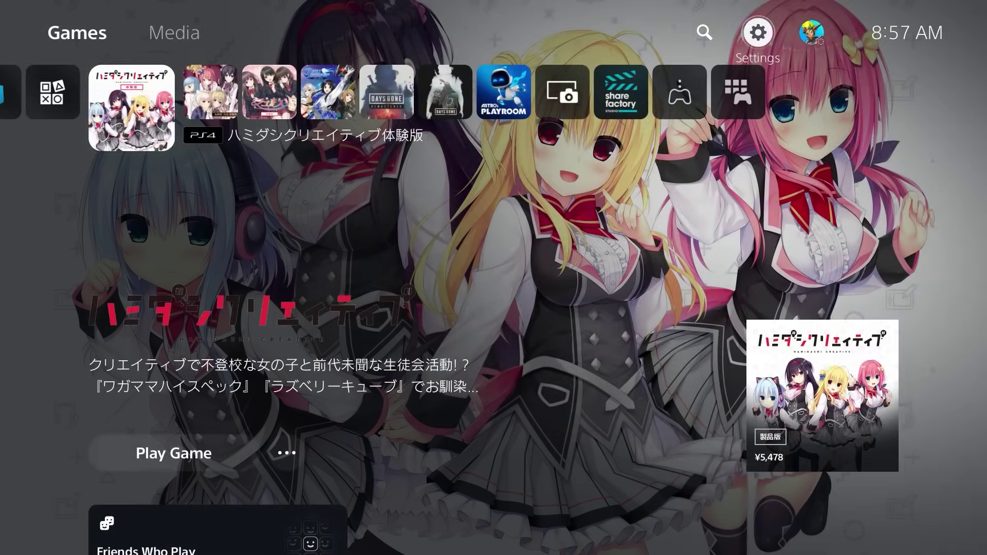
pyautogui.press('Right')
pyautogui.press('Return')
pyautogui.press('Down')
pyautogui.press('Down')
pyautogui.press('Down')
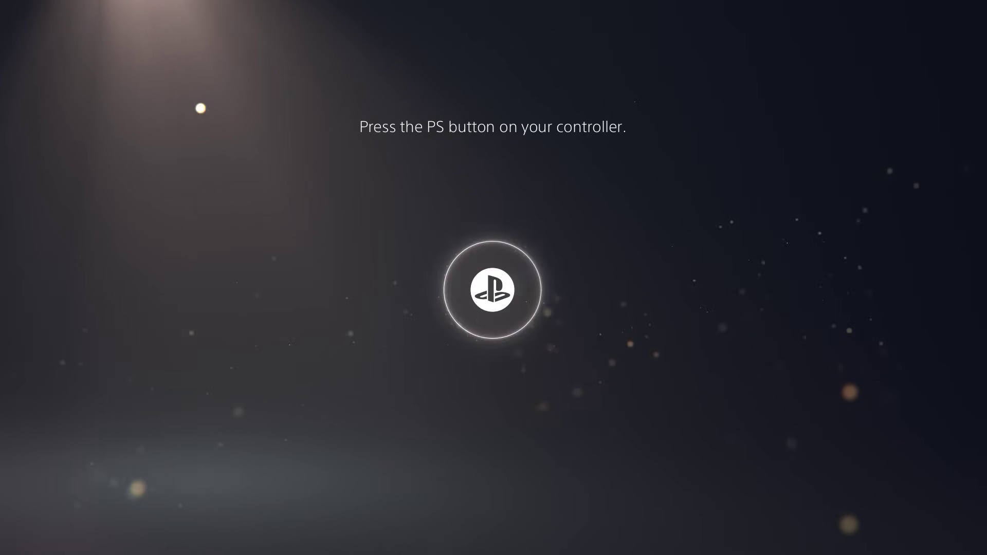
pyautogui.press('Return')
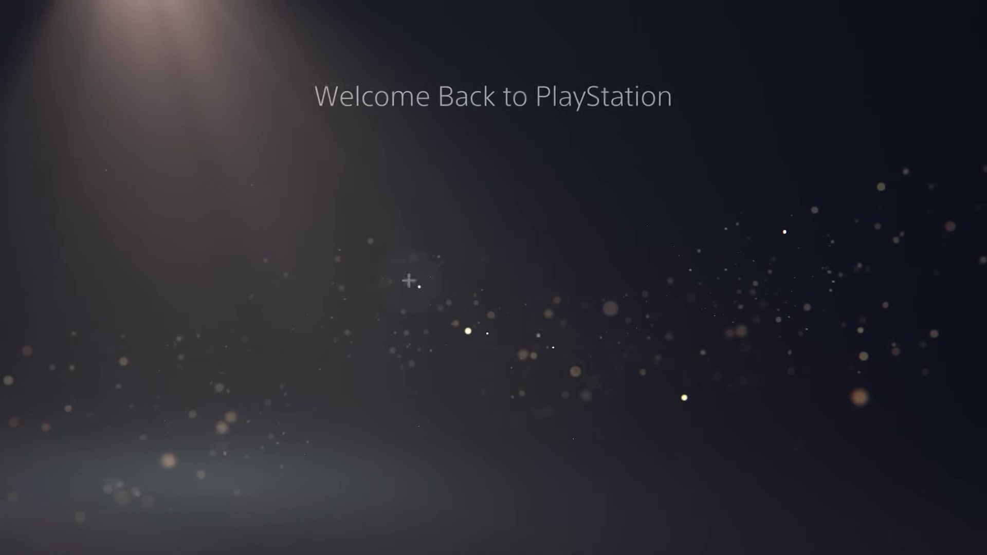
pyautogui.press('Right')
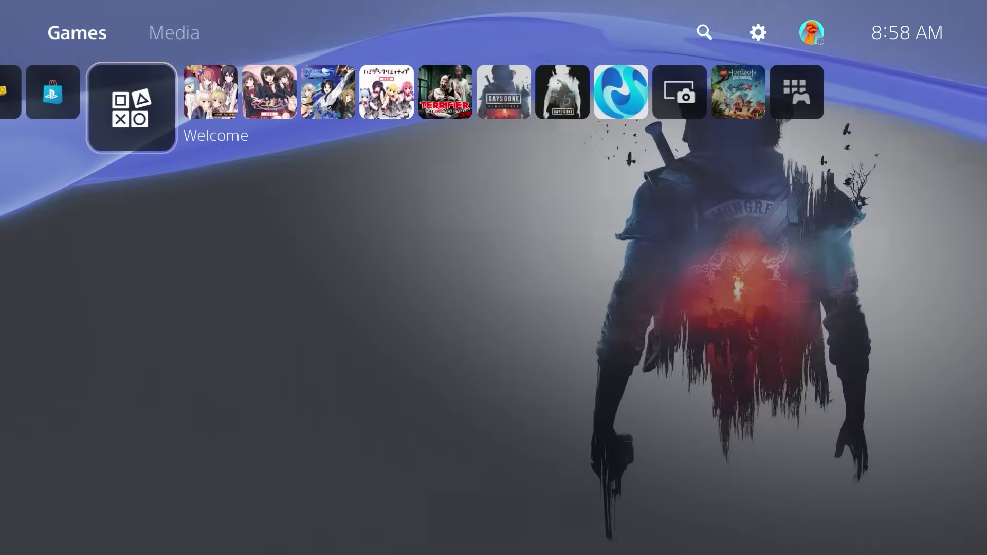
# As the other user, launch ハミダシクリエイティブ体験版 and choose START on its title screen.
pyautogui.press('Right')
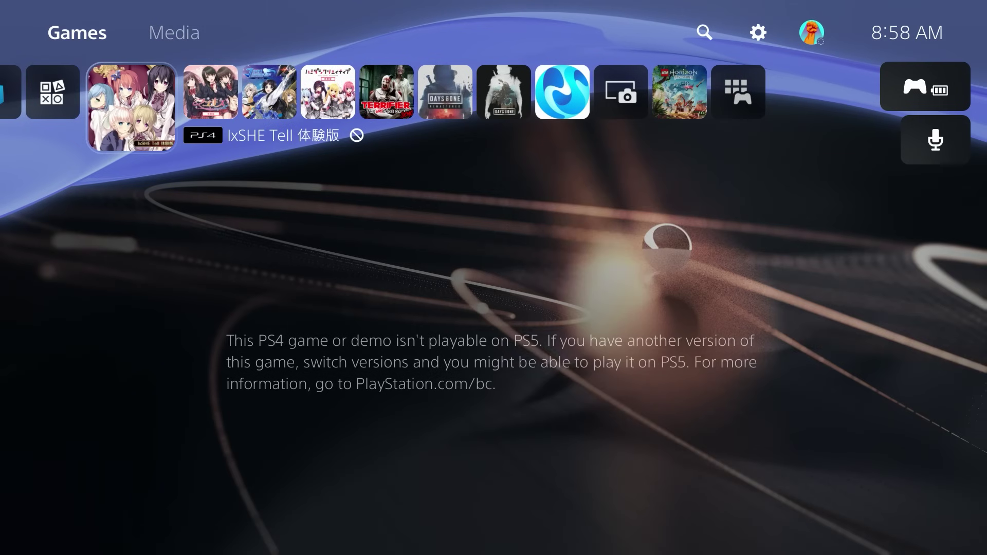
pyautogui.press('Right')
pyautogui.press('Right')
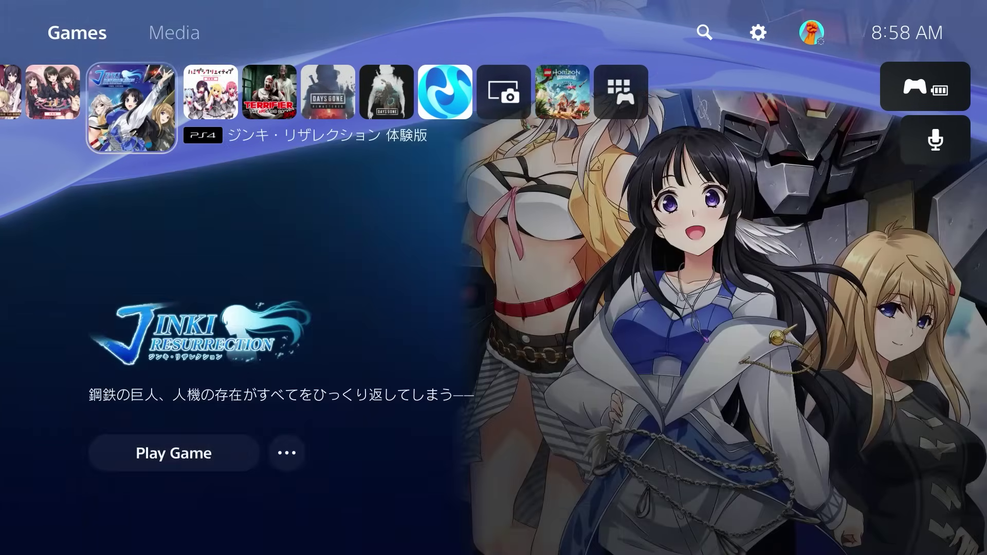
pyautogui.press('Right')
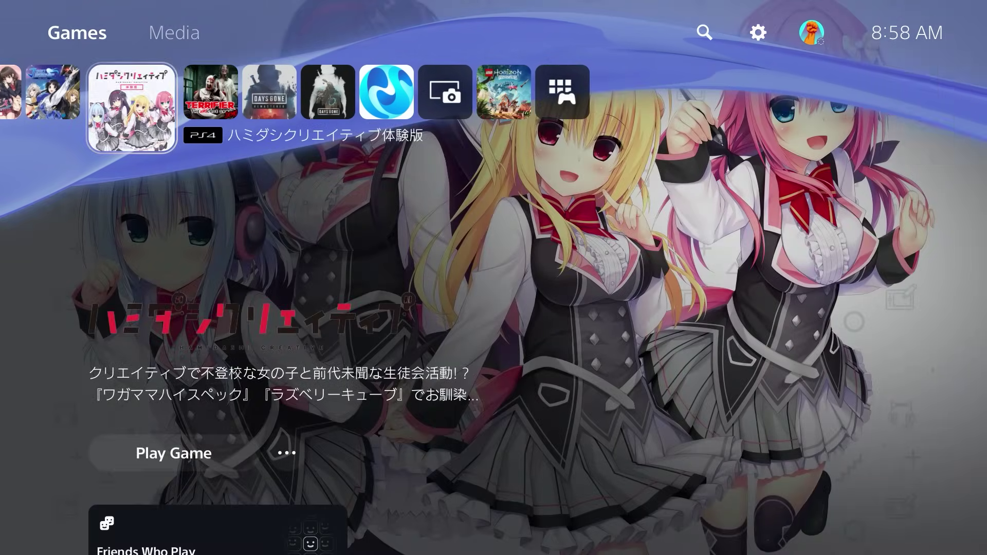
pyautogui.press('Return')
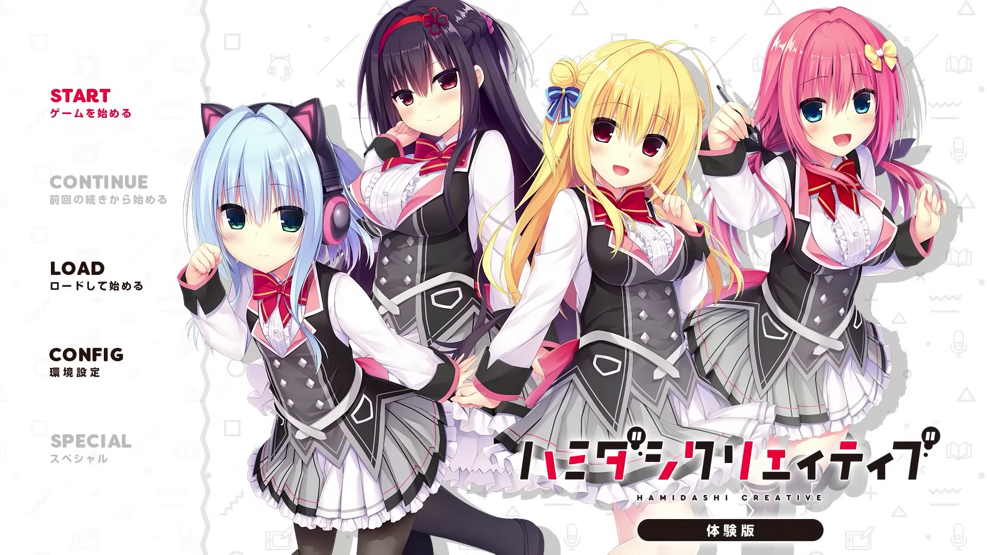
pyautogui.press('super')
pyautogui.press('Escape')
pyautogui.press('Return')
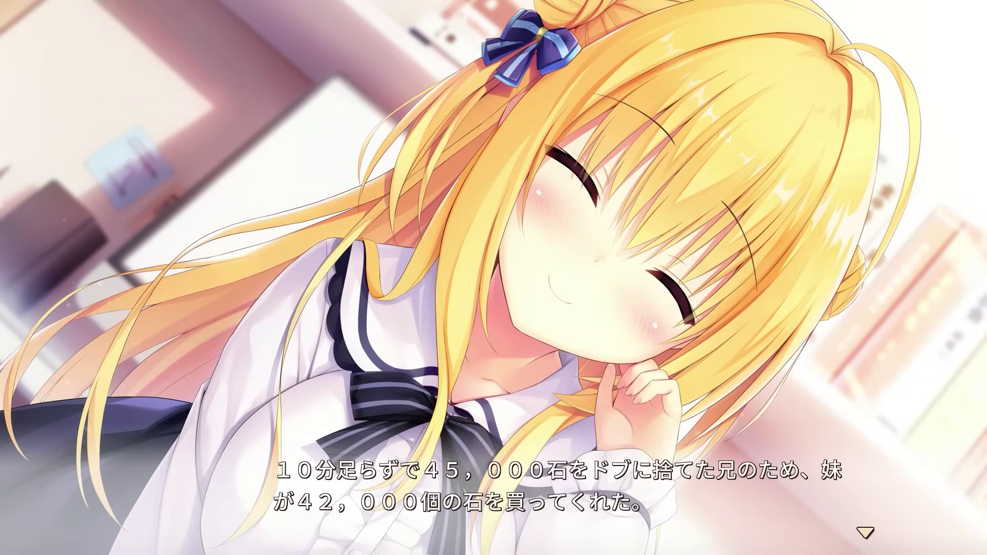
# Advance the opening dialogue and save progress to slot No.001-01.
pyautogui.press('Return')
pyautogui.press('Return')
pyautogui.press('Return')
pyautogui.press('Return')
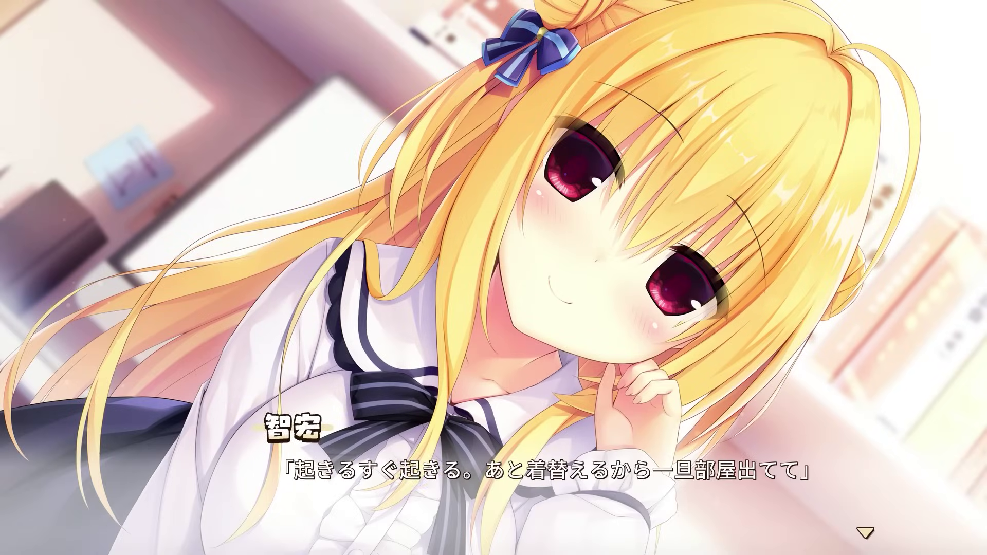
pyautogui.press('Return')
pyautogui.press('Return')
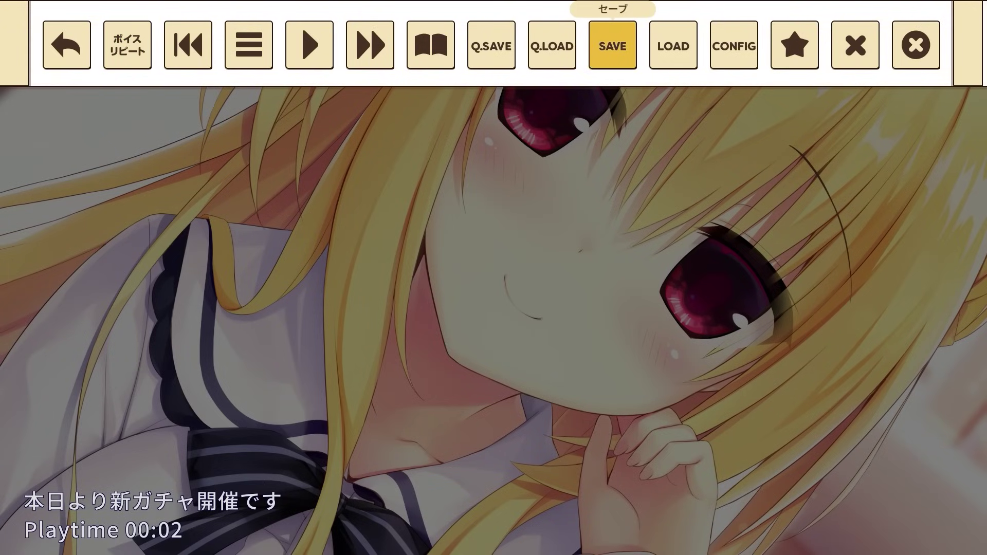
pyautogui.click(613, 45)
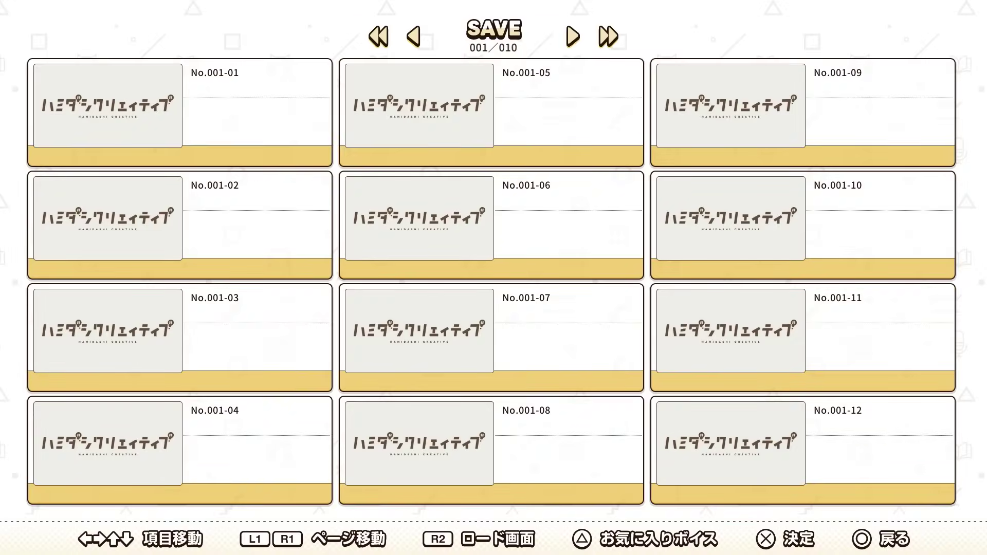
pyautogui.press('Return')
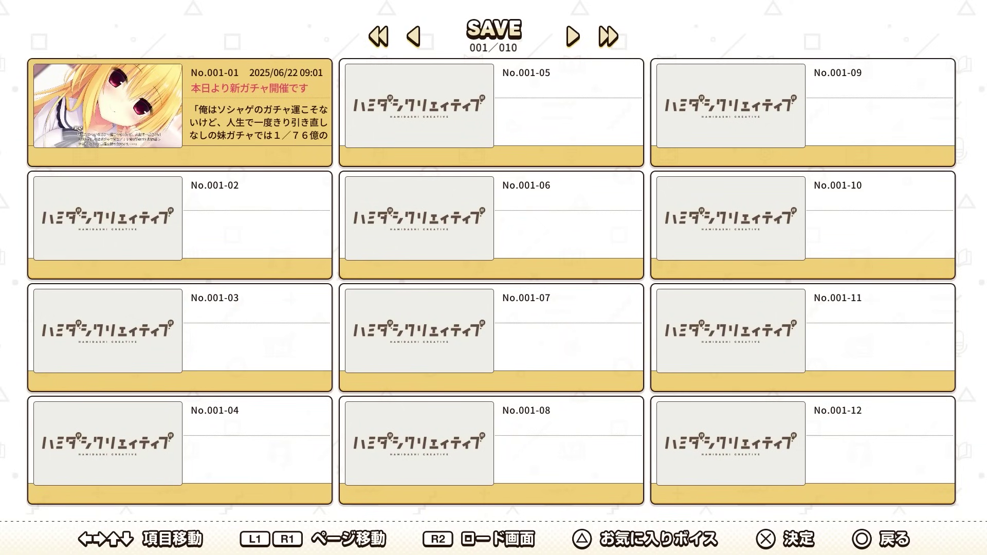
pyautogui.press('Escape')
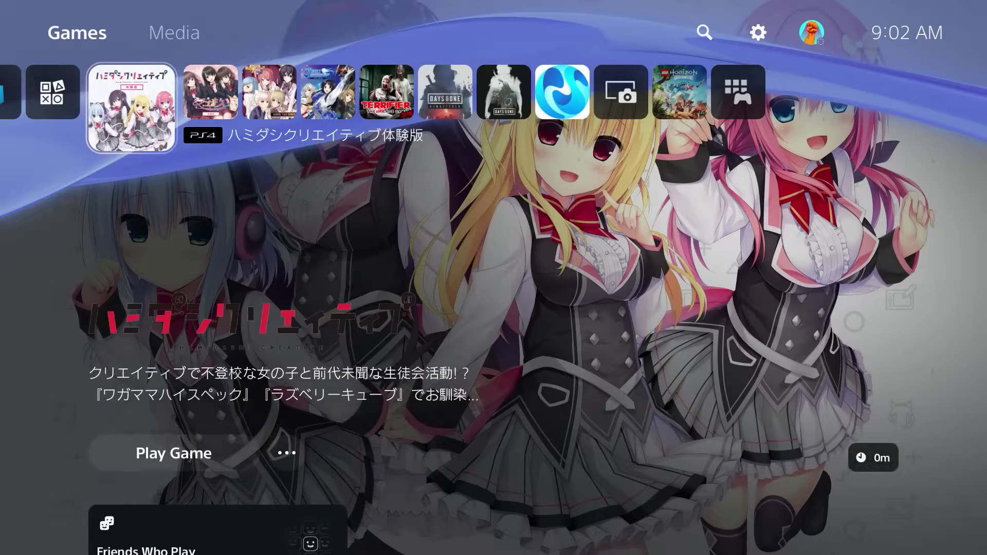
# Close the running Hamidashi Creative demo.
pyautogui.press('Menu')
pyautogui.press('Return')
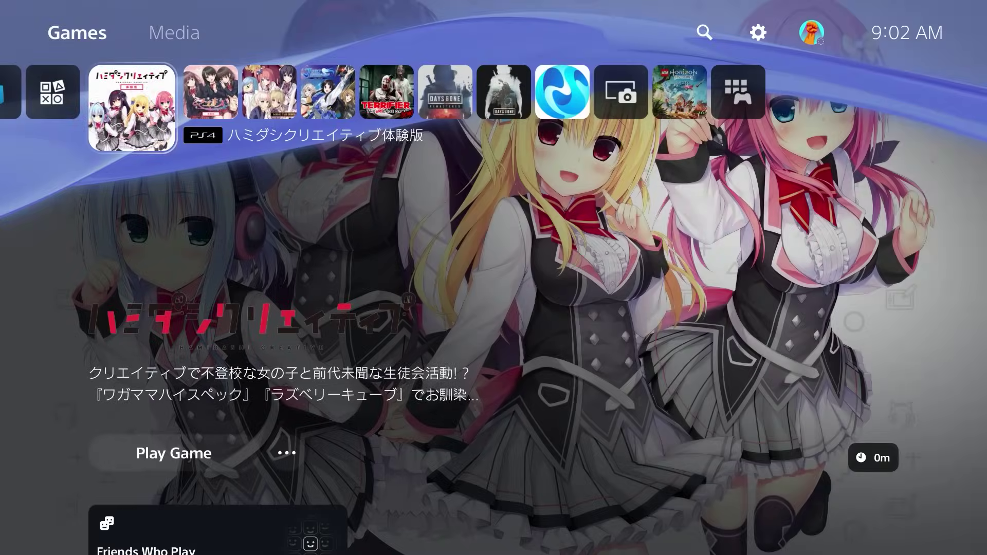
pyautogui.press('Up')
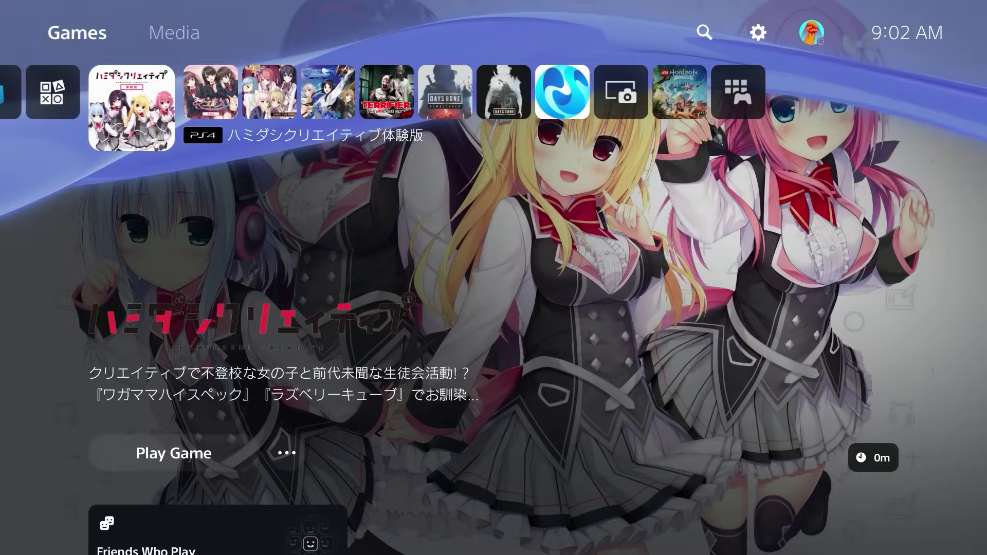
# Open Saved Data (PS4) > Upload or Delete from Console Storage in Settings.
pyautogui.press('Return')
pyautogui.press('Down')
pyautogui.press('Down')
pyautogui.press('Down')
pyautogui.press('Down')
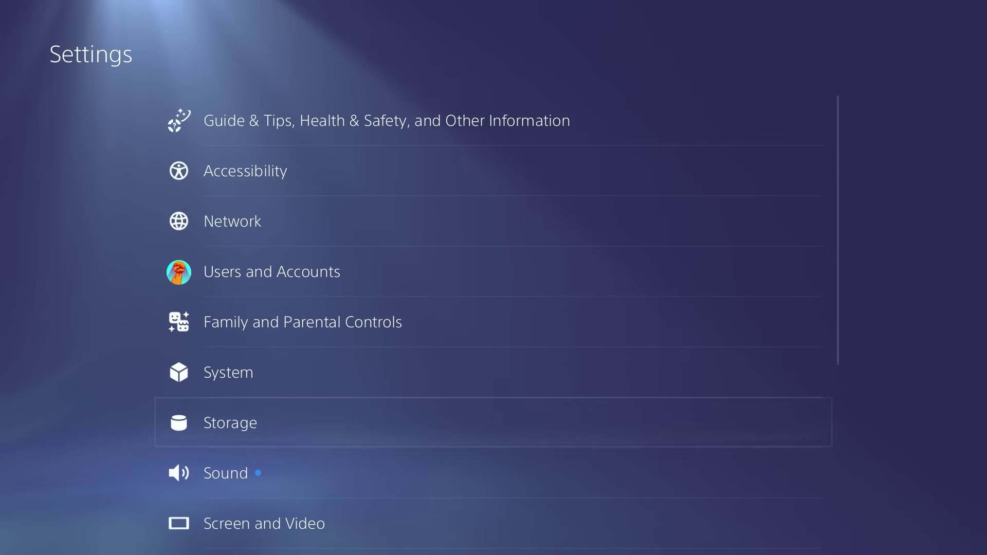
pyautogui.press('Down')
pyautogui.press('Down')
pyautogui.press('Up')
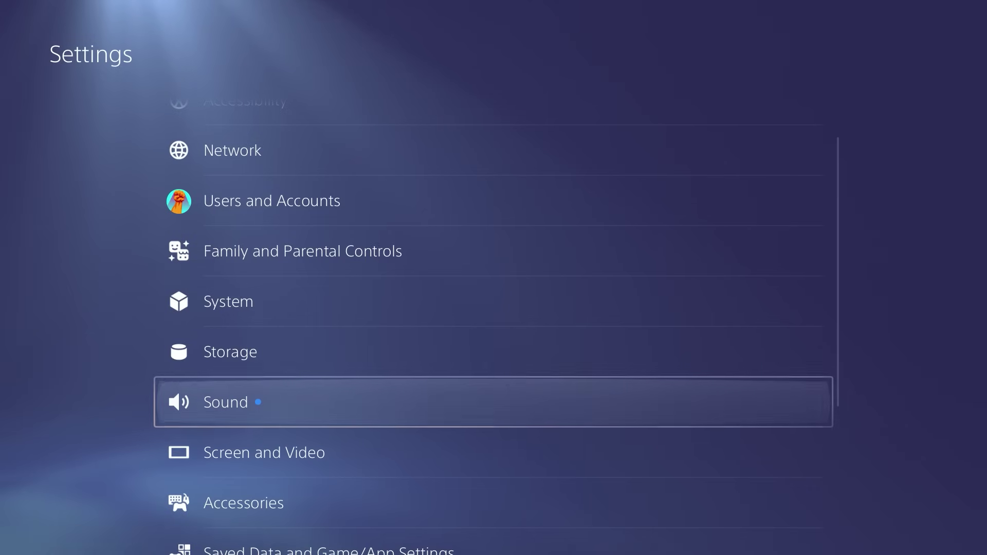
pyautogui.press('Up')
pyautogui.press('Down')
pyautogui.press('Down')
pyautogui.press('Down')
pyautogui.press('Down')
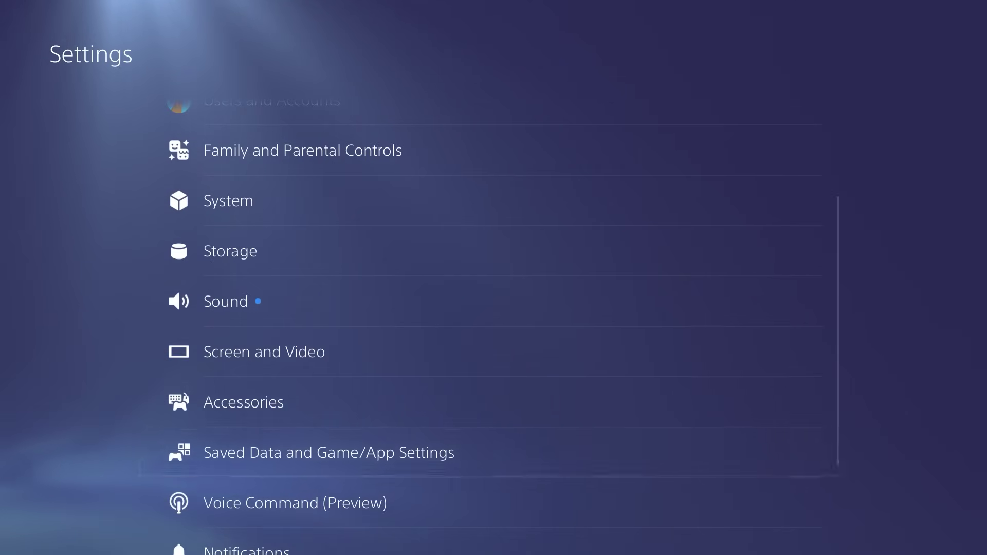
pyautogui.press('Return')
pyautogui.press('Down')
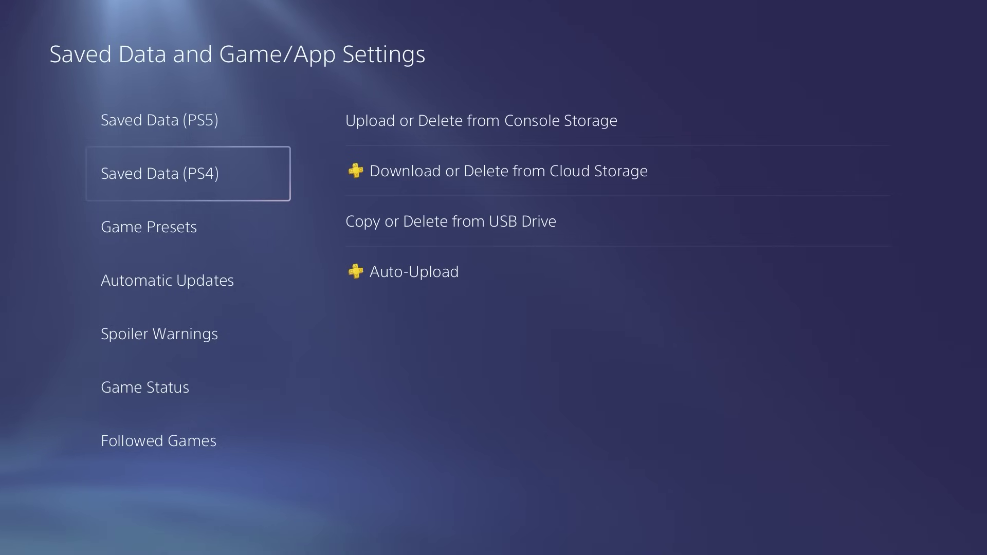
pyautogui.press('Right')
pyautogui.press('Down')
pyautogui.press('Down')
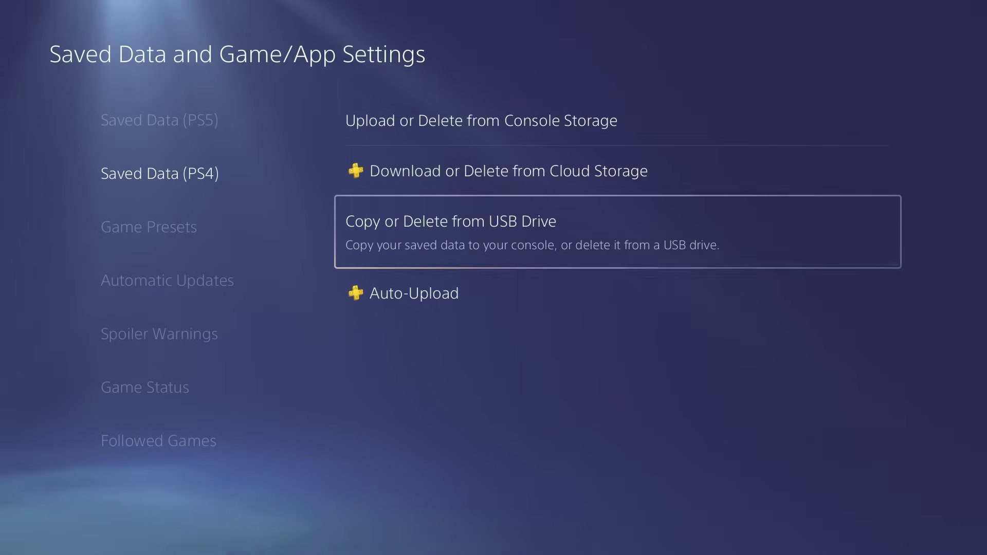
pyautogui.press('Up')
pyautogui.press('Up')
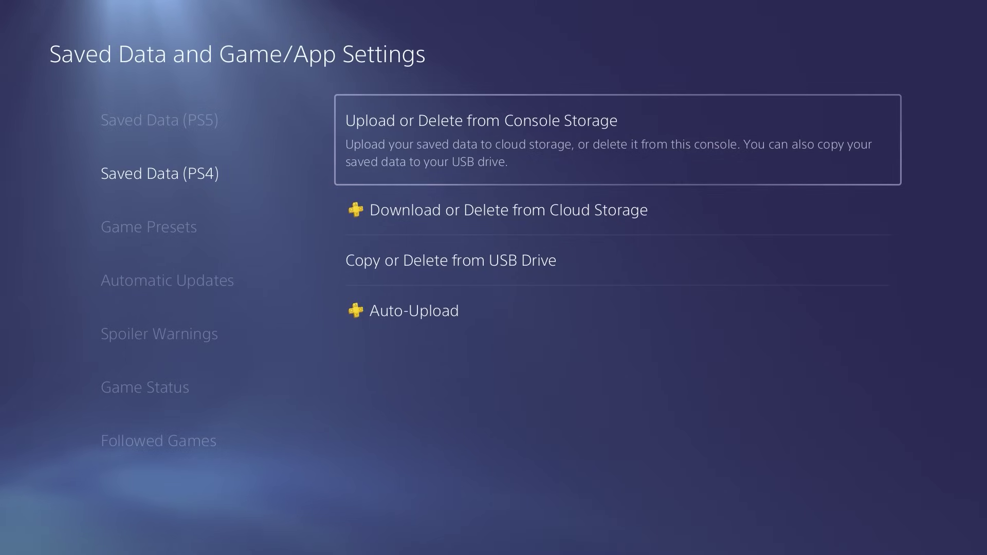
pyautogui.press('Return')
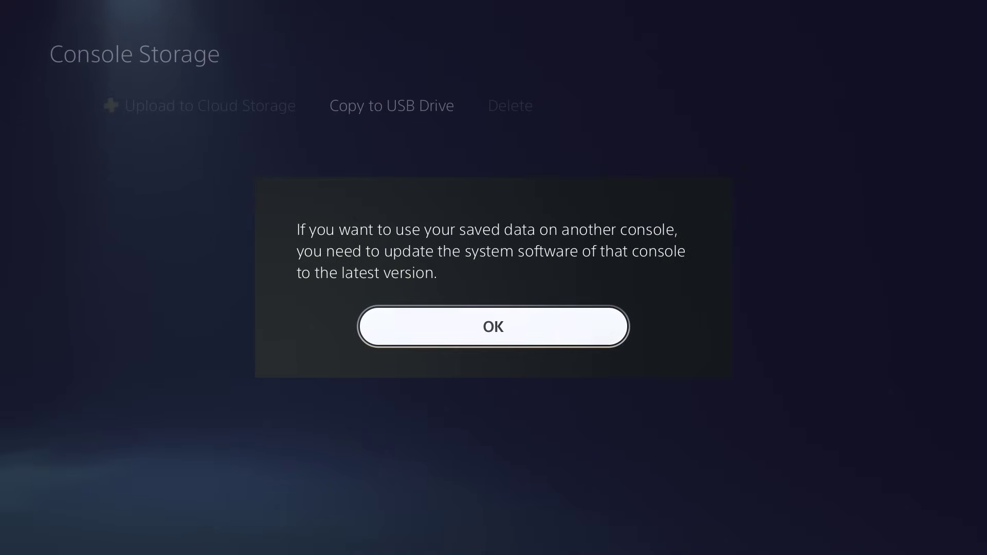
# Dismiss the update notice and copy the 104.9 MB Hamidashi Creative demo save to USB.
pyautogui.press('Return')
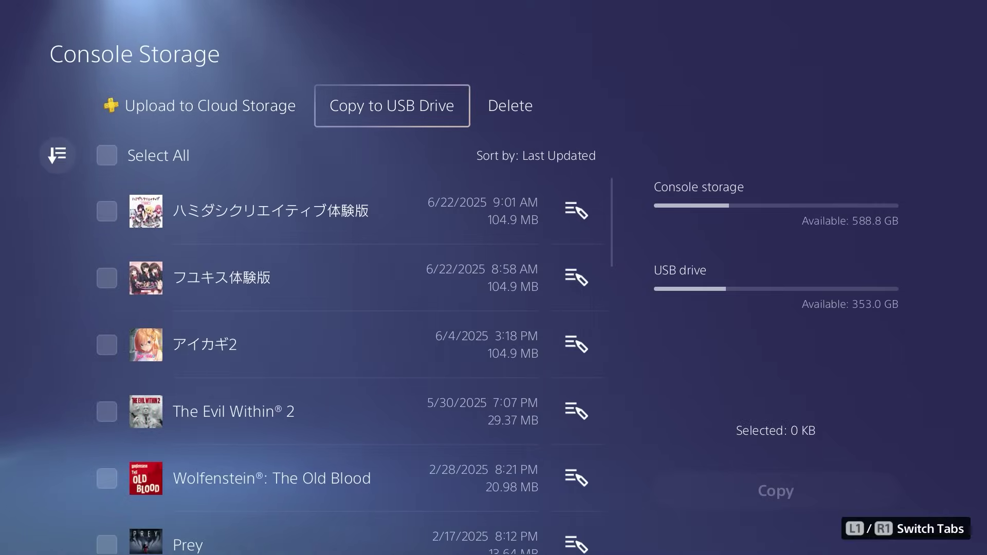
pyautogui.press('Right')
pyautogui.press('Left')
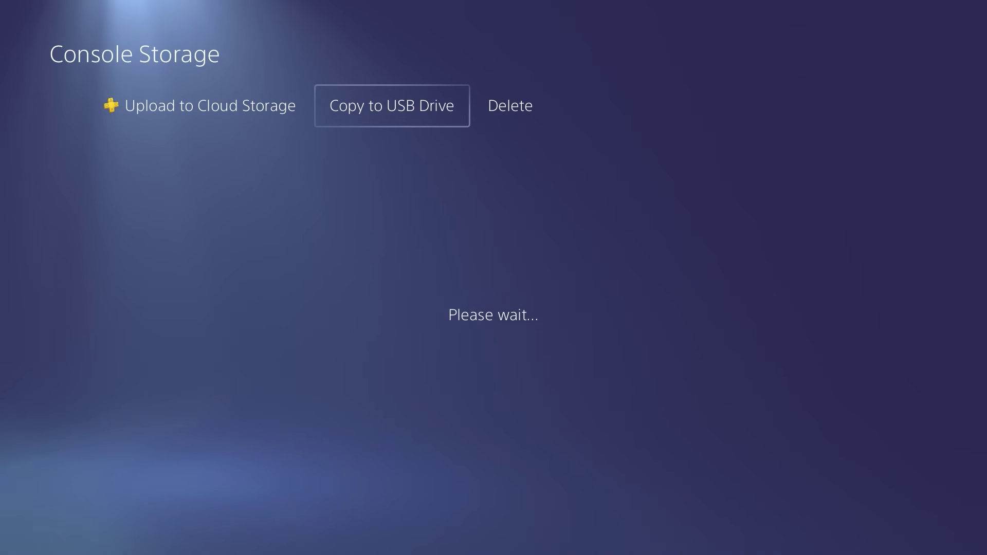
pyautogui.press('Down')
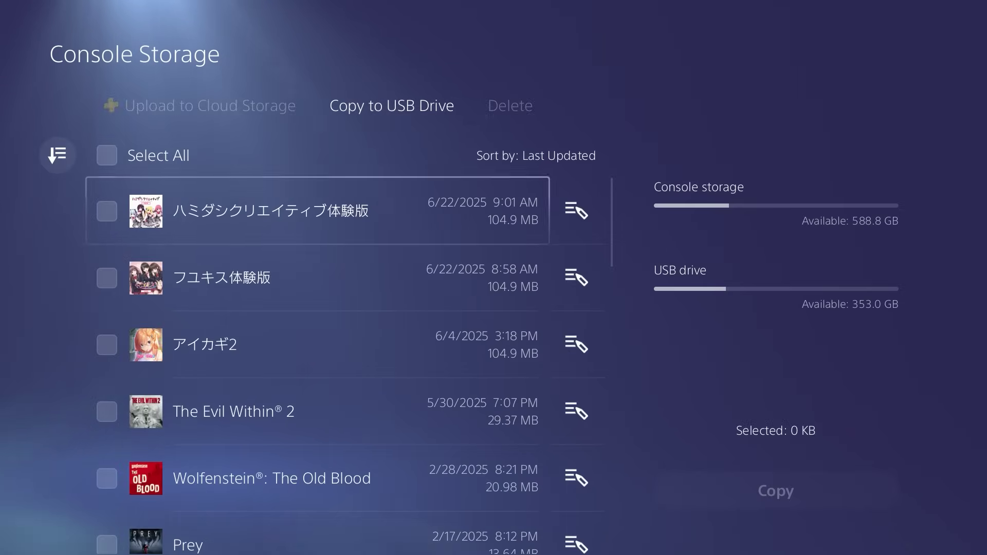
pyautogui.press('Return')
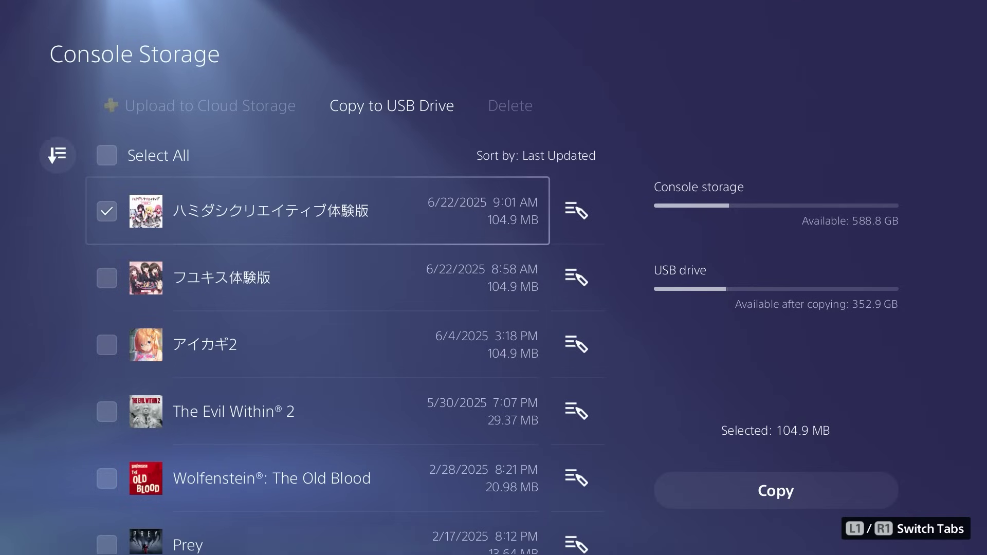
pyautogui.press('Right')
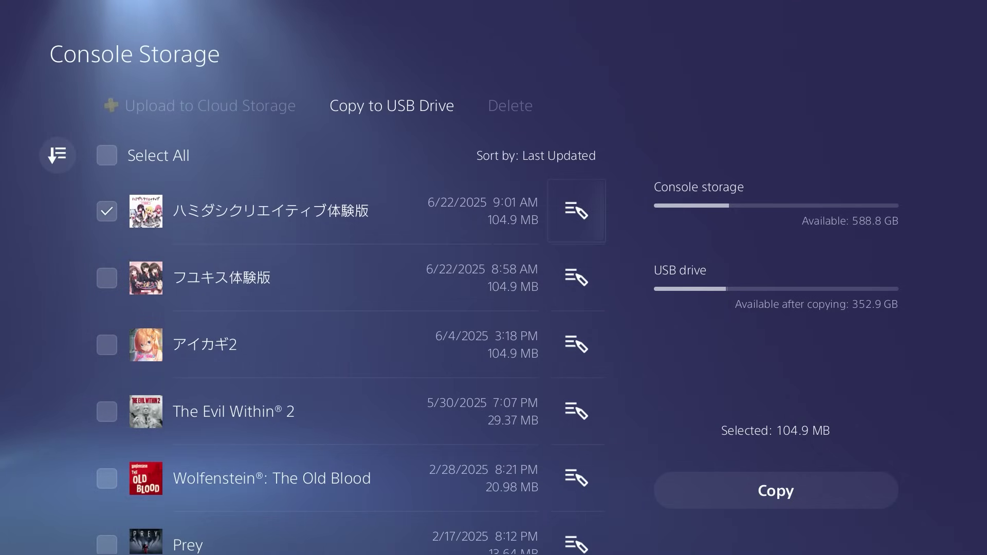
pyautogui.press('Right')
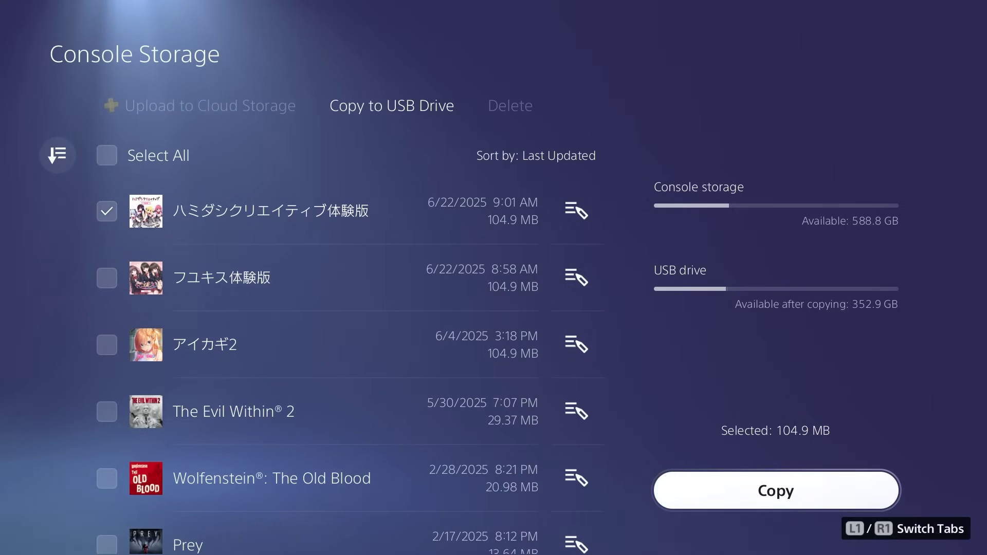
pyautogui.press('Return')
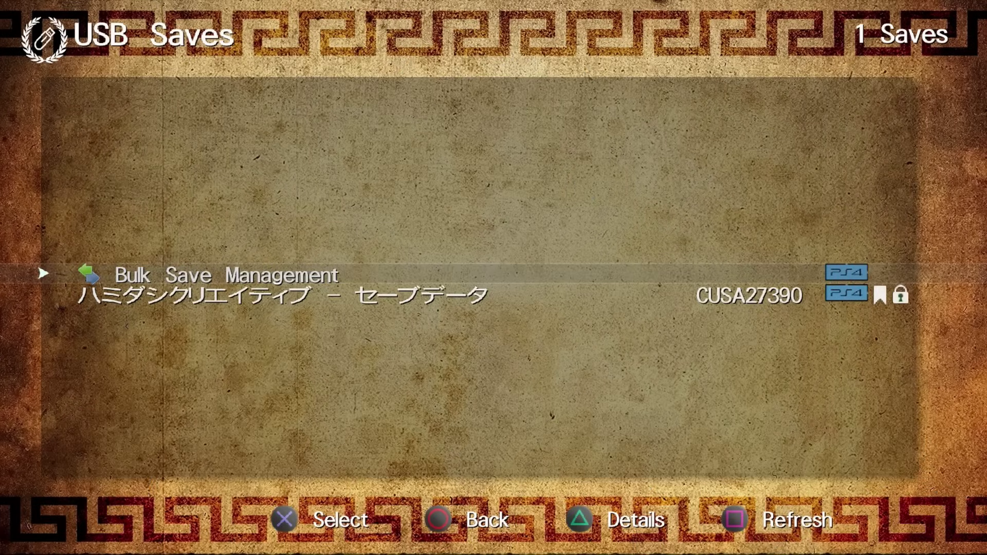
# Copy the Hamidashi Creative save from USB Saves onto the HDD under CUSA27390/savedata.
pyautogui.press('Down')
pyautogui.press('Return')
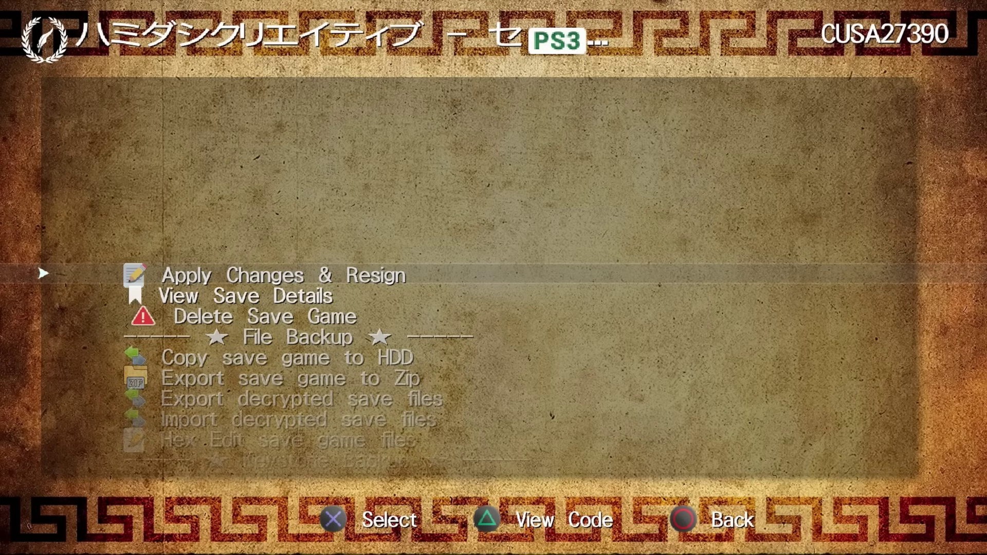
pyautogui.press('Down')
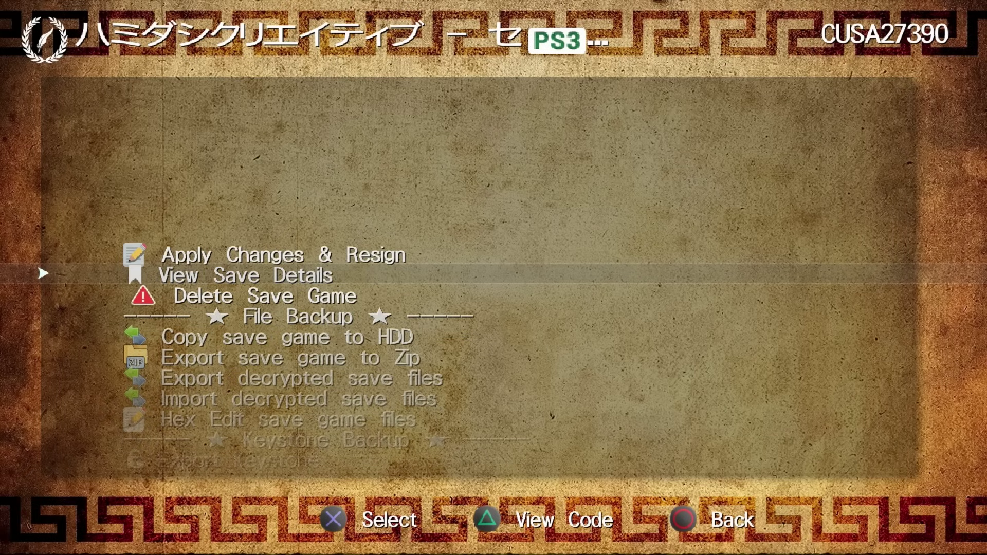
pyautogui.press('Down')
pyautogui.press('Down')
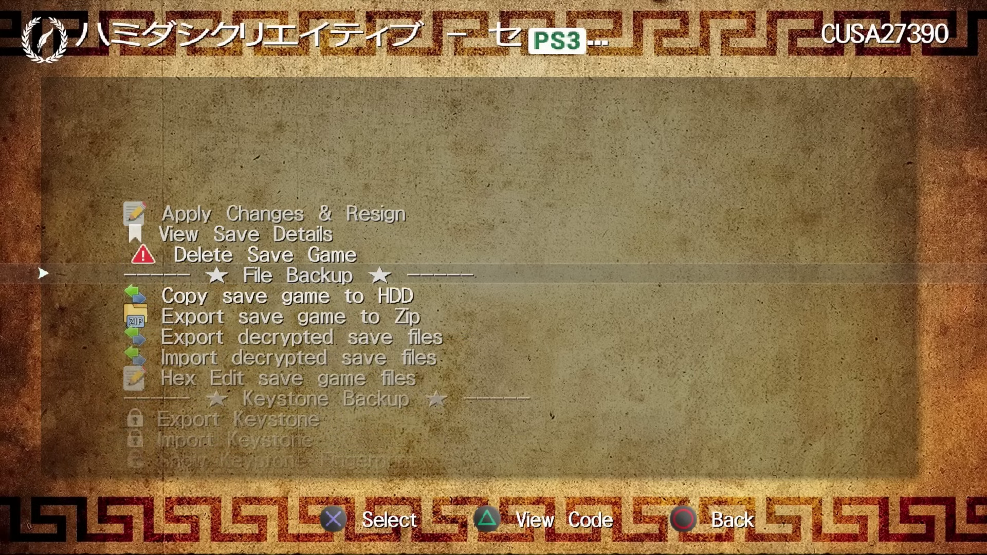
pyautogui.press('Down')
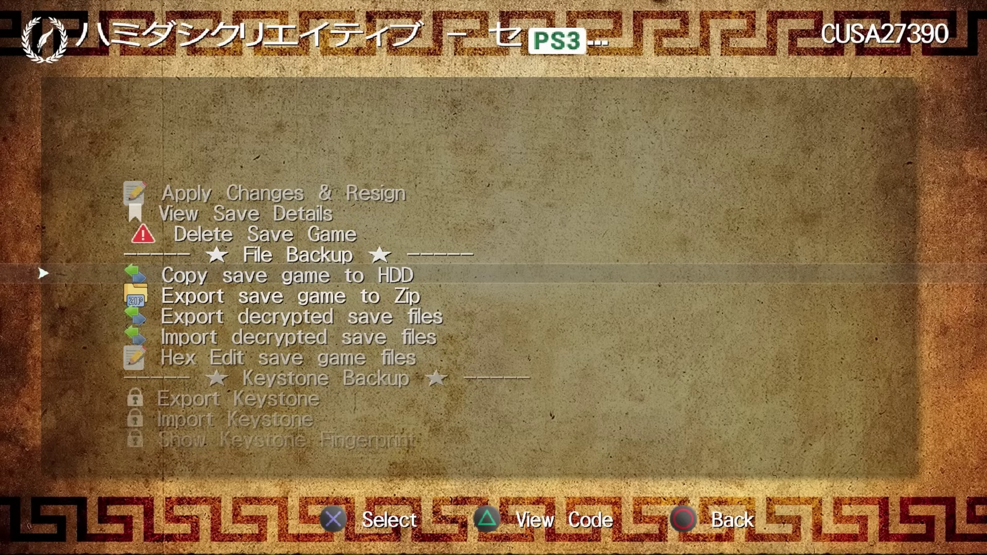
pyautogui.press('Return')
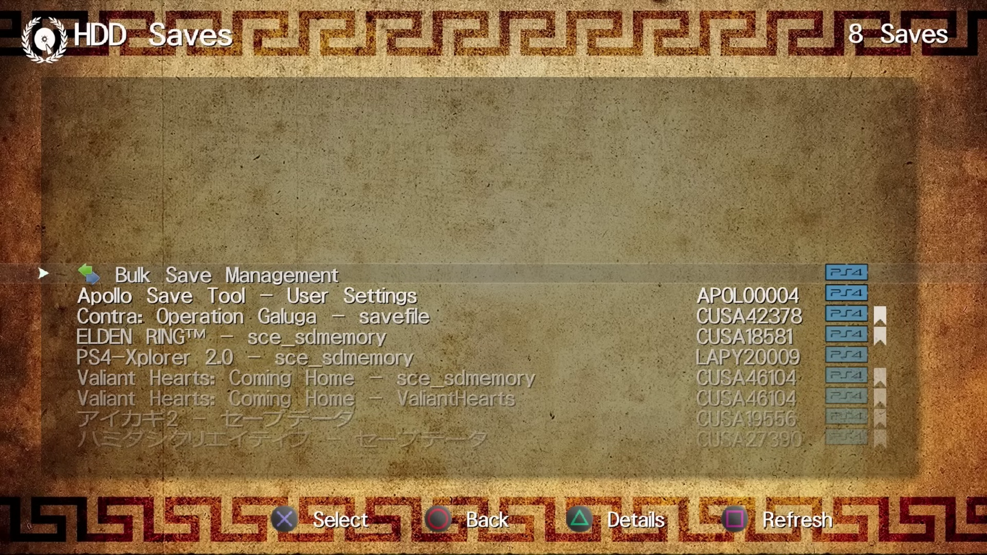
# Copy the HDD Hamidashi Creative save to USB 0 at /mnt/usb0/PS4/APOLLO/ and close the message.
pyautogui.press('Down')
pyautogui.press('Down')
pyautogui.press('Down')
pyautogui.press('Down')
pyautogui.press('Down')
pyautogui.press('Down')
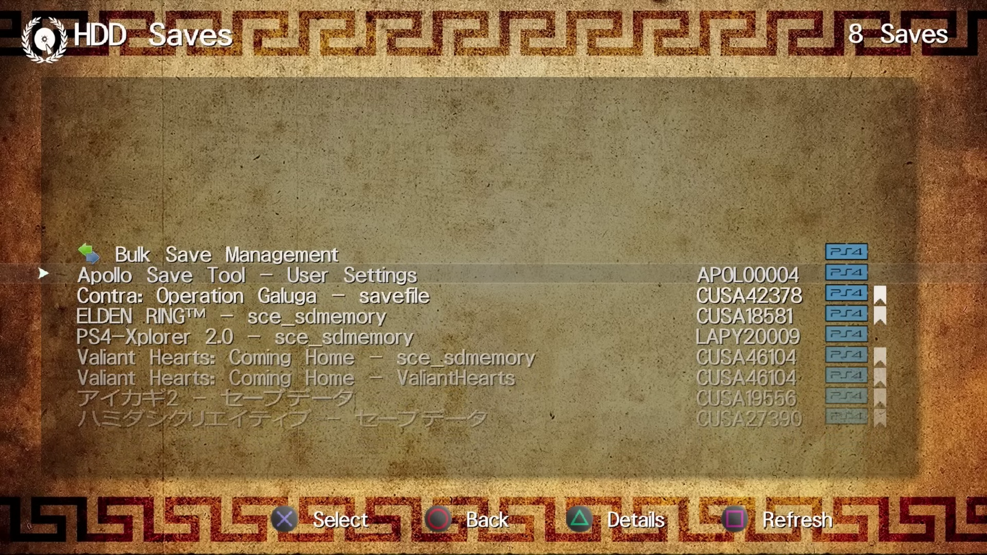
pyautogui.press('Down')
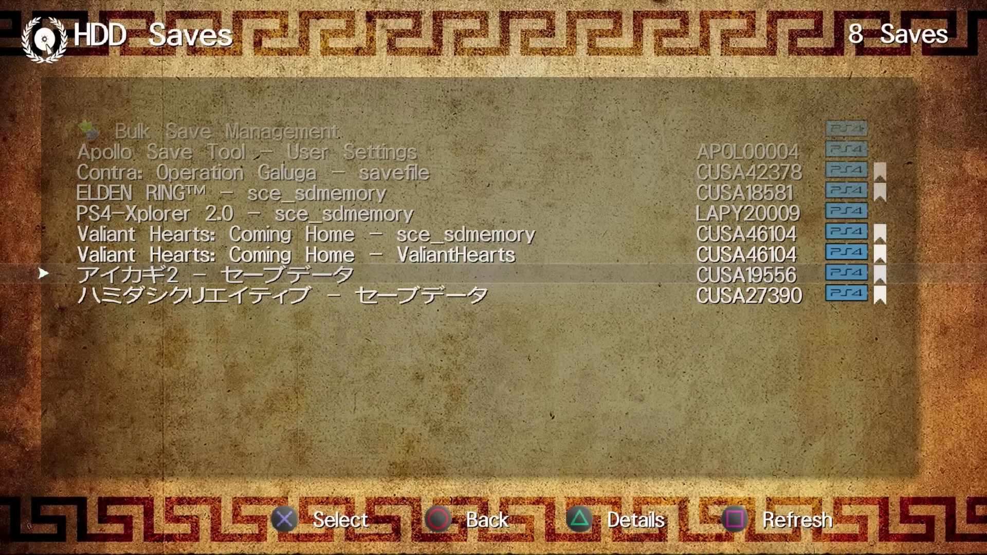
pyautogui.press('Down')
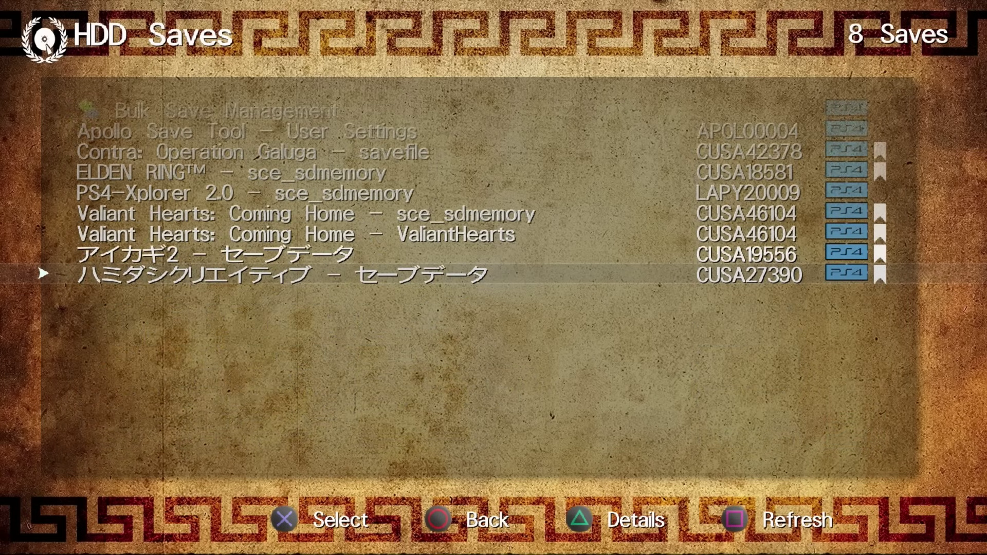
pyautogui.press('Return')
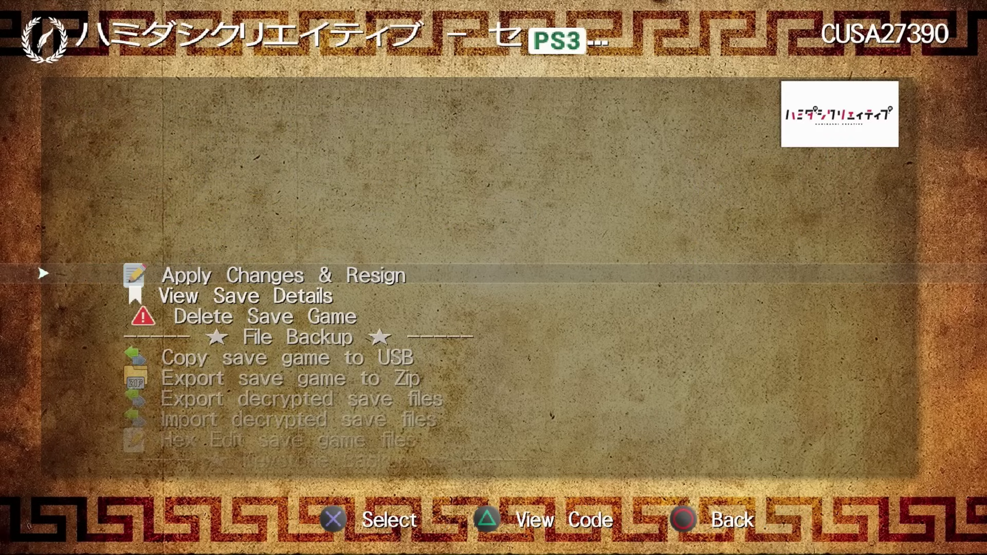
pyautogui.press('Down')
pyautogui.press('Down')
pyautogui.press('Down')
pyautogui.press('Down')
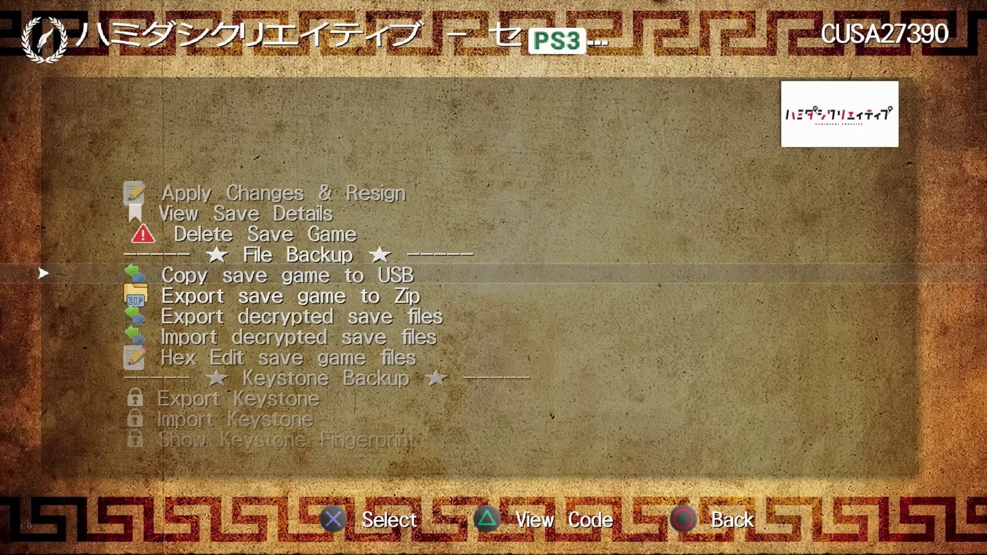
pyautogui.press('Return')
pyautogui.press('Return')
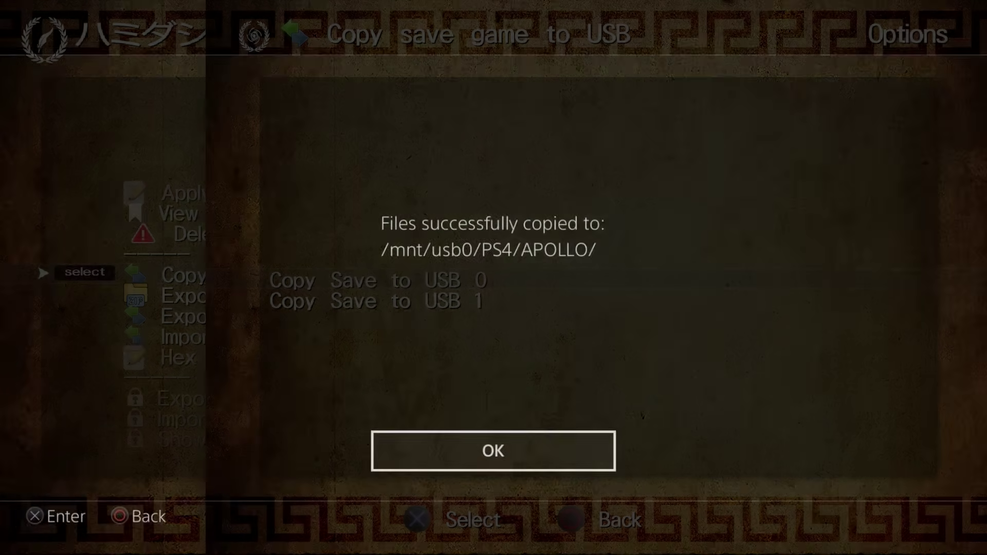
pyautogui.press('Return')
pyautogui.press('Escape')
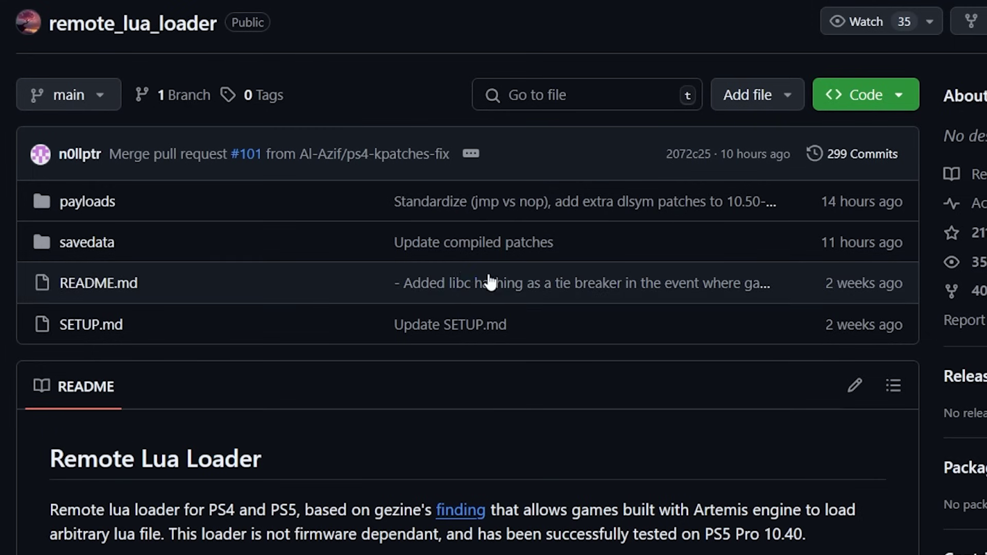
# Download the remote_lua_loader repository as a ZIP from the Code menu.
pyautogui.scroll(-3, 555, 368)
pyautogui.scroll(3, 553, 367)
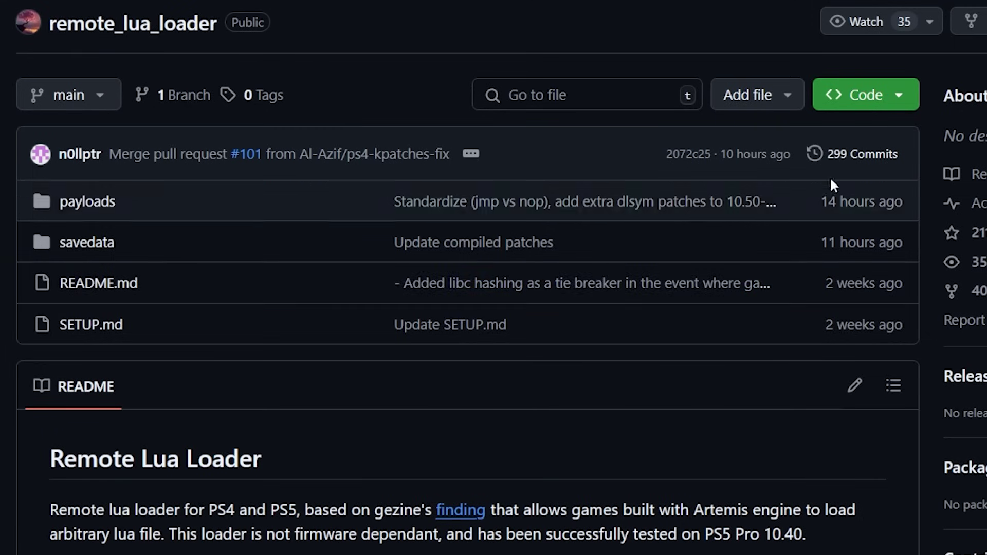
pyautogui.click(902, 103)
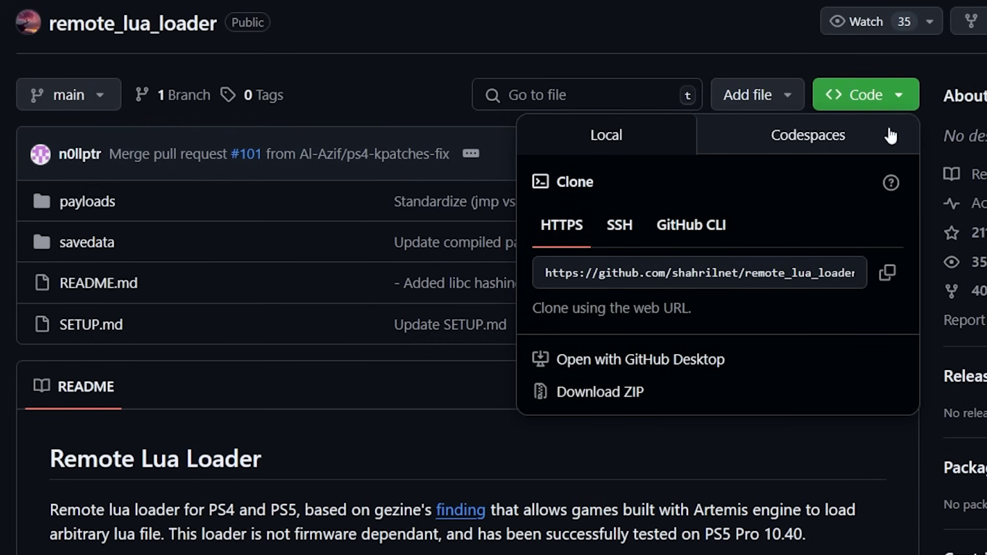
pyautogui.click(609, 399)
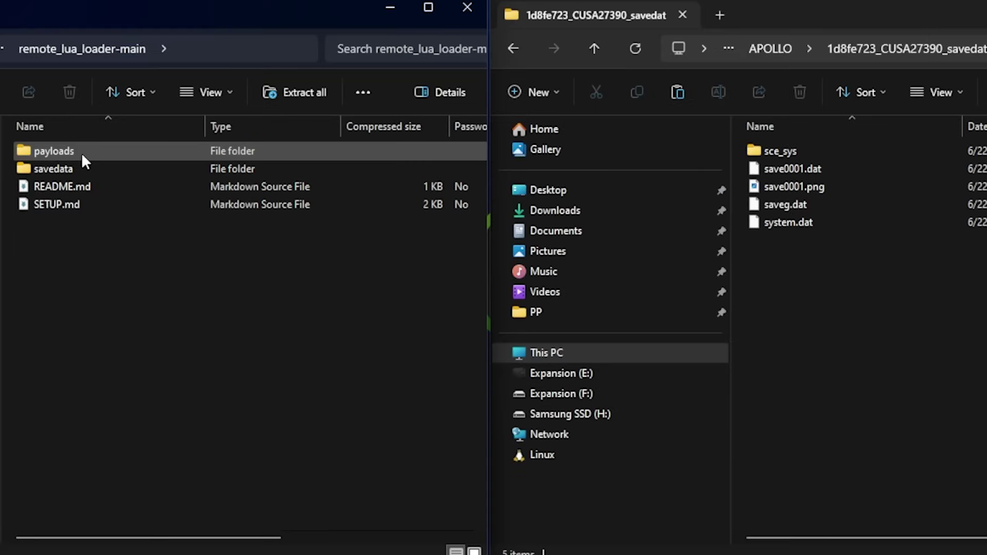
# Open the savedata folder inside the remote_lua_loader-main ZIP.
pyautogui.doubleClick(61, 169)
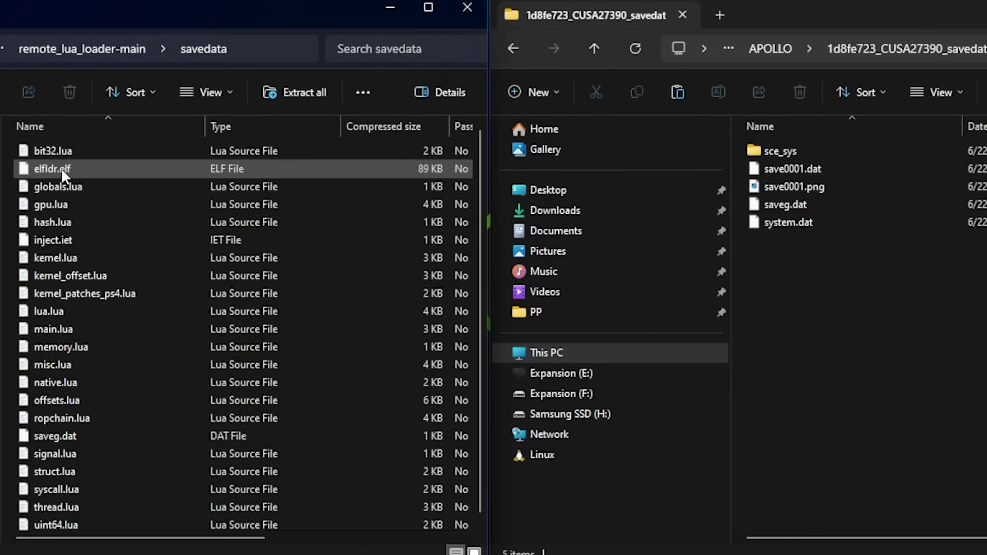
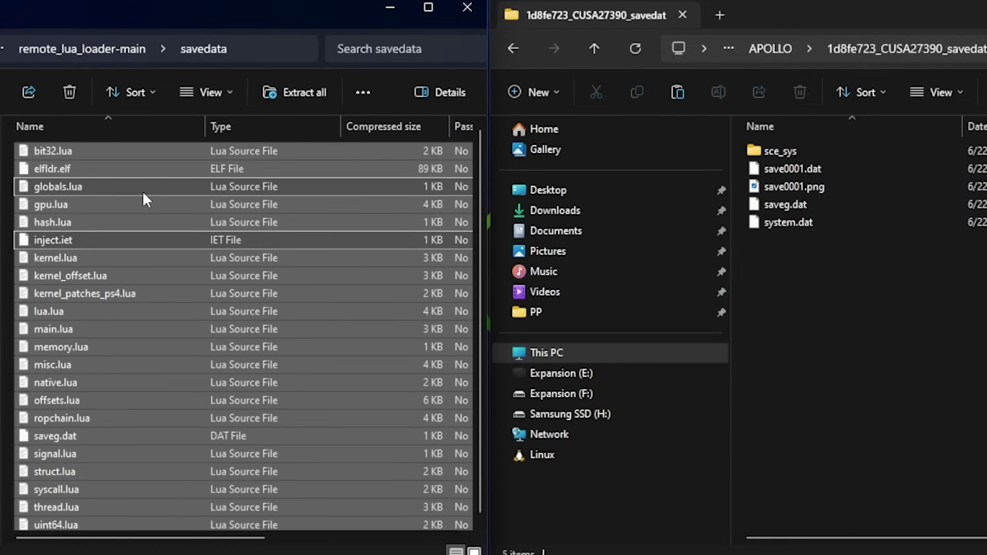
# Move the 22 exploit files into the 1d8fe723_CUSA27390_savedata folder, overwriting its saveg.dat.
pyautogui.moveTo(146, 186); pyautogui.dragTo(847, 315)
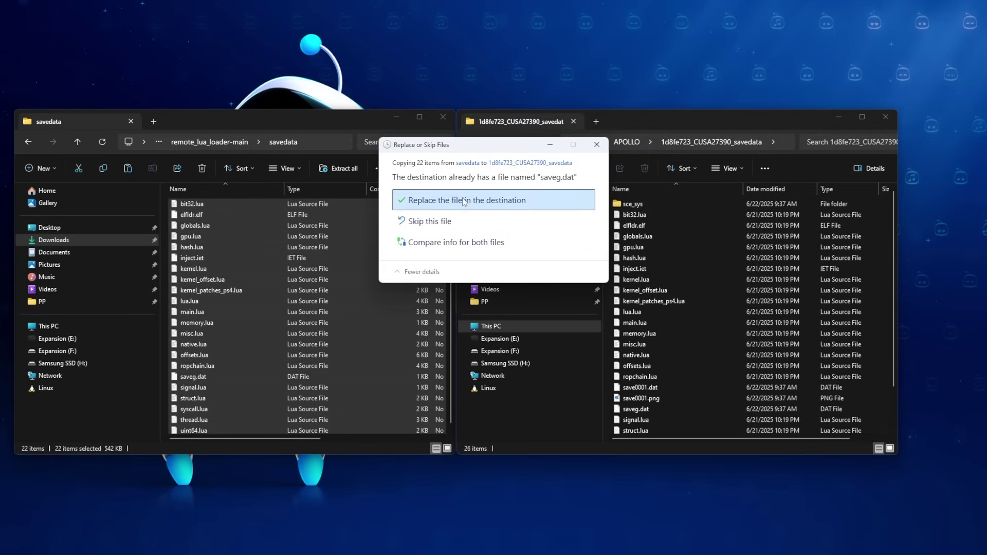
pyautogui.click(462, 198)
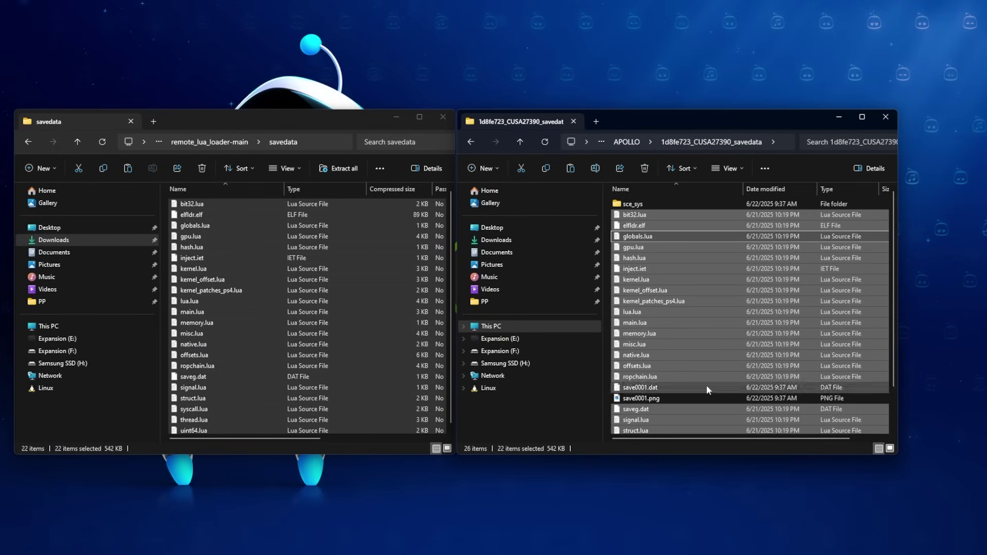
pyautogui.scroll(-2, 686, 386)
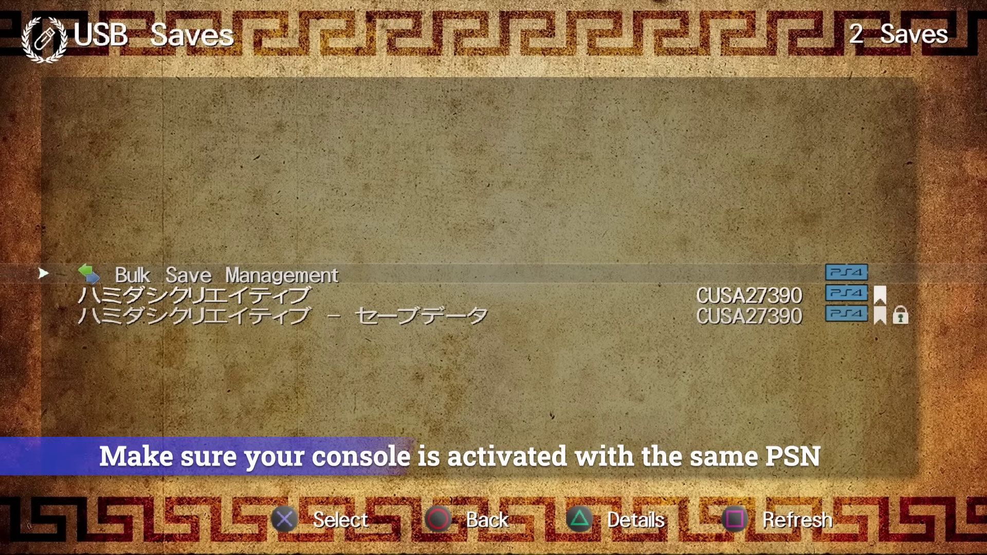
# Apply changes and resign the first CUSA27390 USB save, acknowledging the success message.
pyautogui.press('Down')
pyautogui.press('Down')
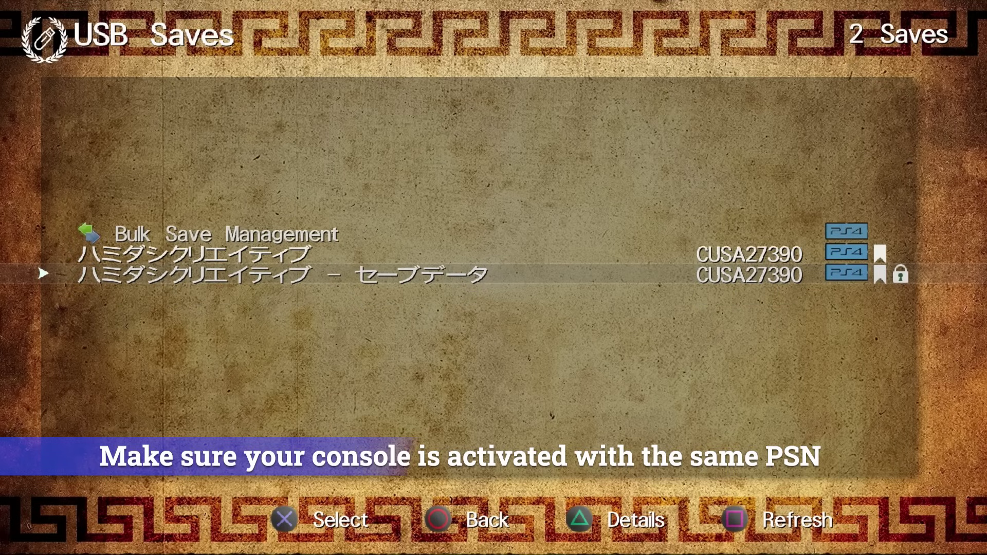
pyautogui.press('Up')
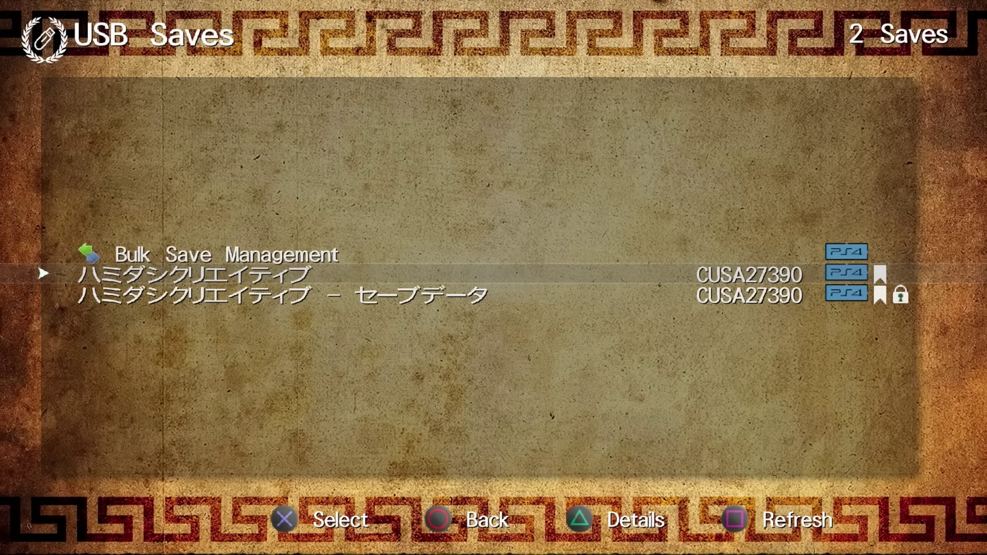
pyautogui.press('Return')
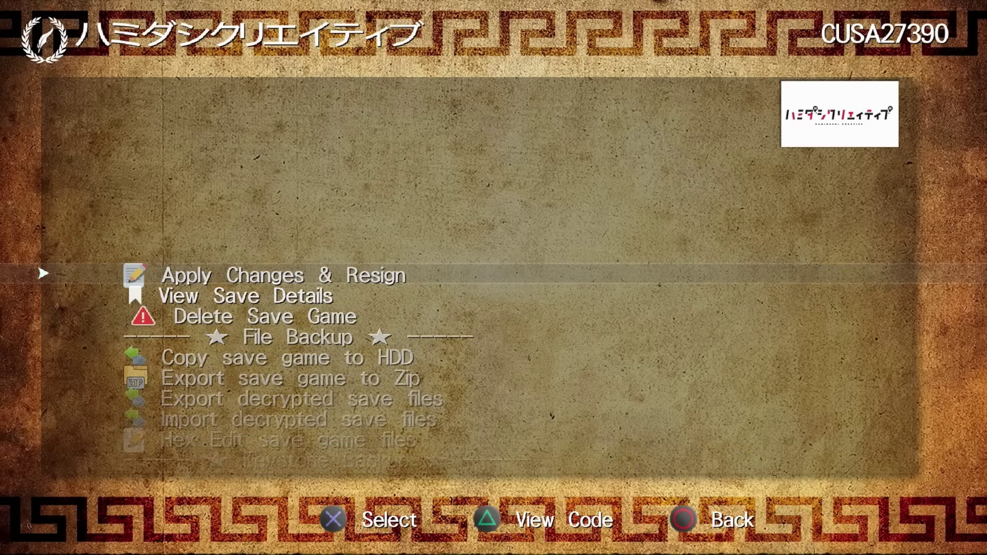
pyautogui.press('Return')
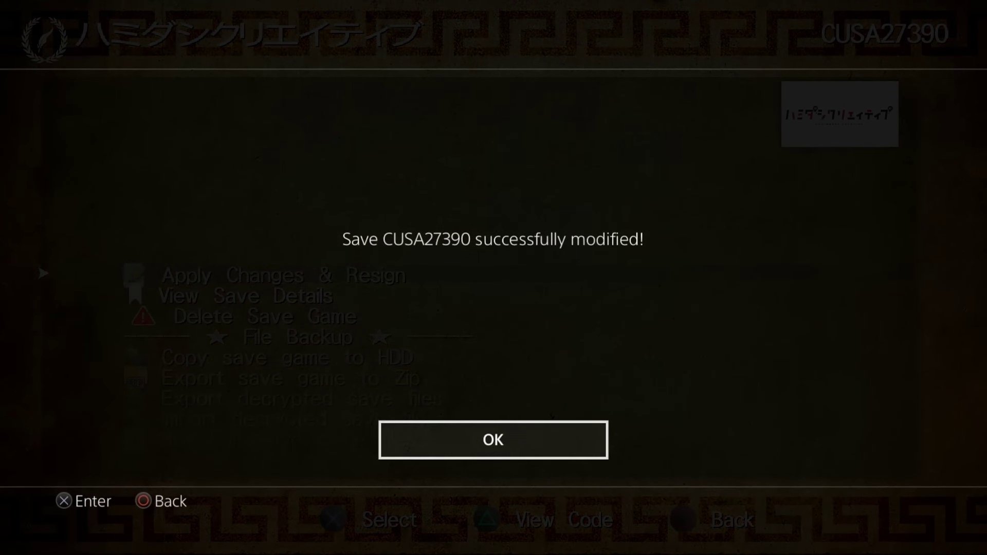
pyautogui.press('Return')
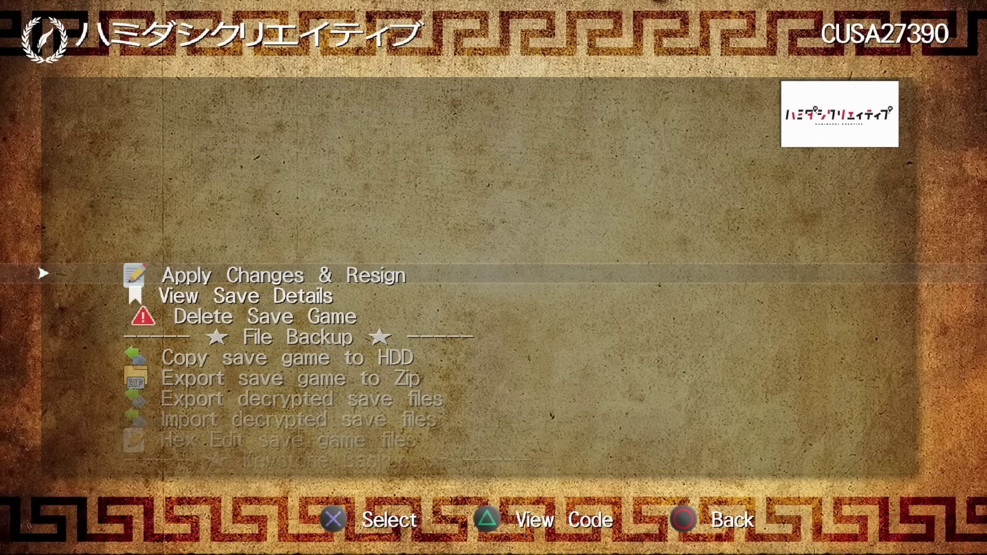
# Copy the resigned CUSA27390 save to the console's HDD and confirm.
pyautogui.press('Down')
pyautogui.press('Down')
pyautogui.press('Down')
pyautogui.press('Return')
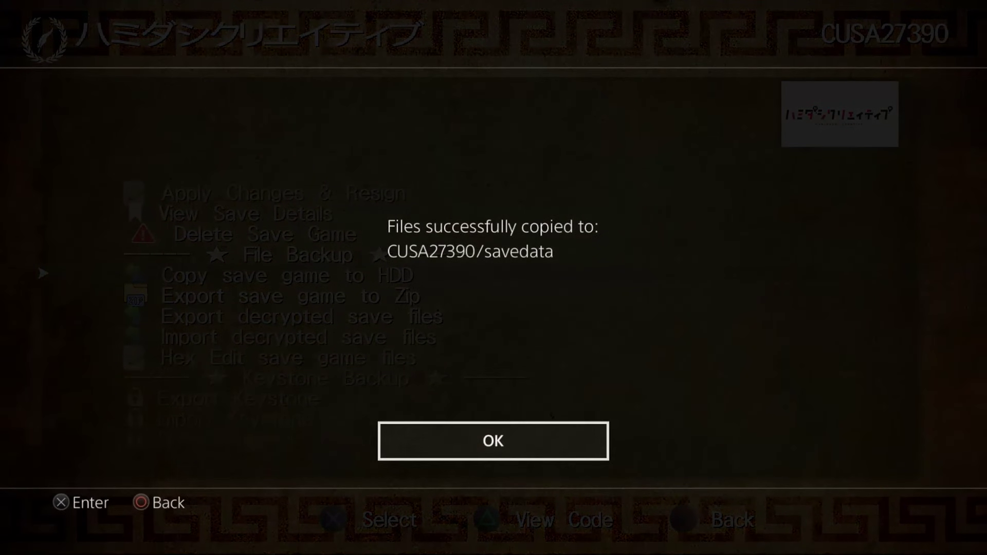
pyautogui.press('Return')
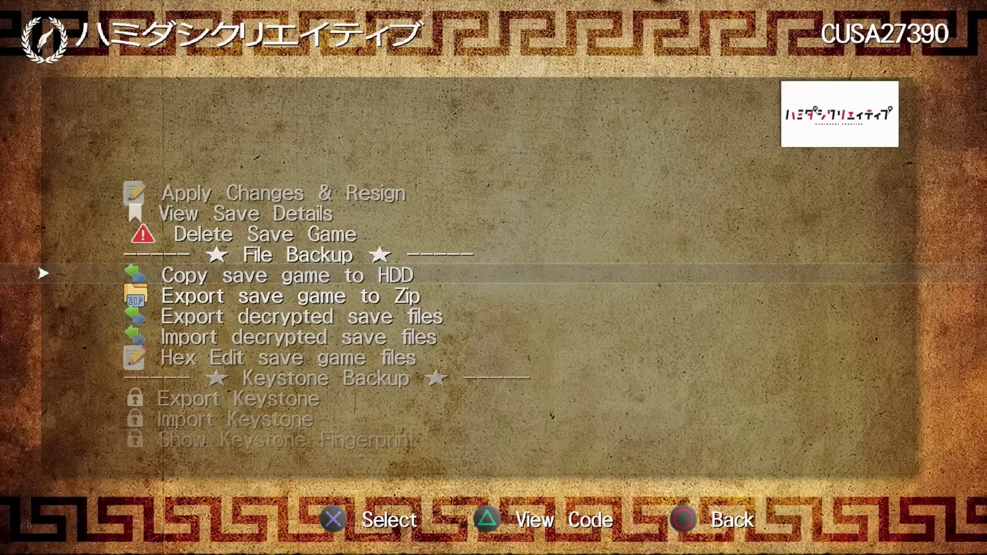
# Go to Application Saved Data Management's Copy to USB Storage Device page in system storage.
pyautogui.press('super')
pyautogui.press('Up')
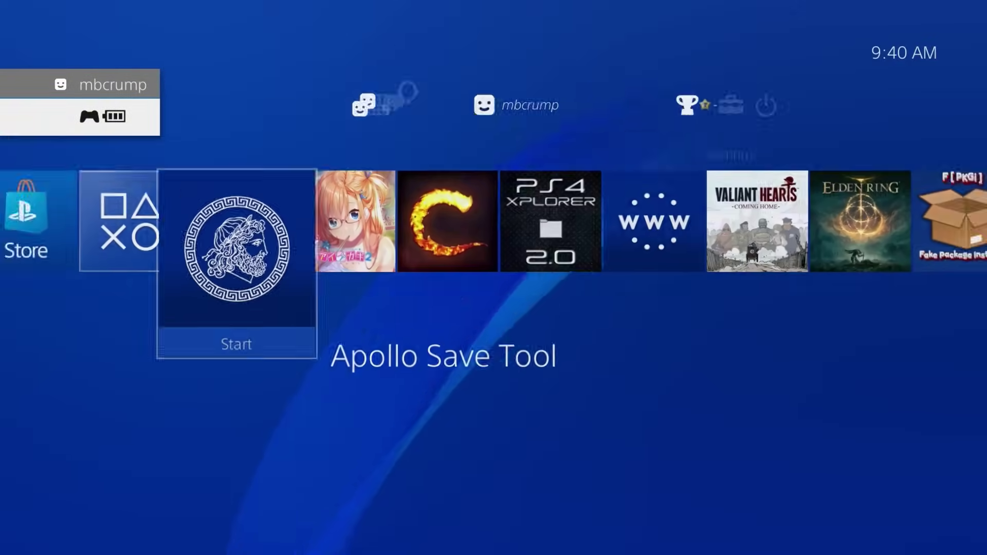
pyautogui.press('Left')
pyautogui.press('Return')
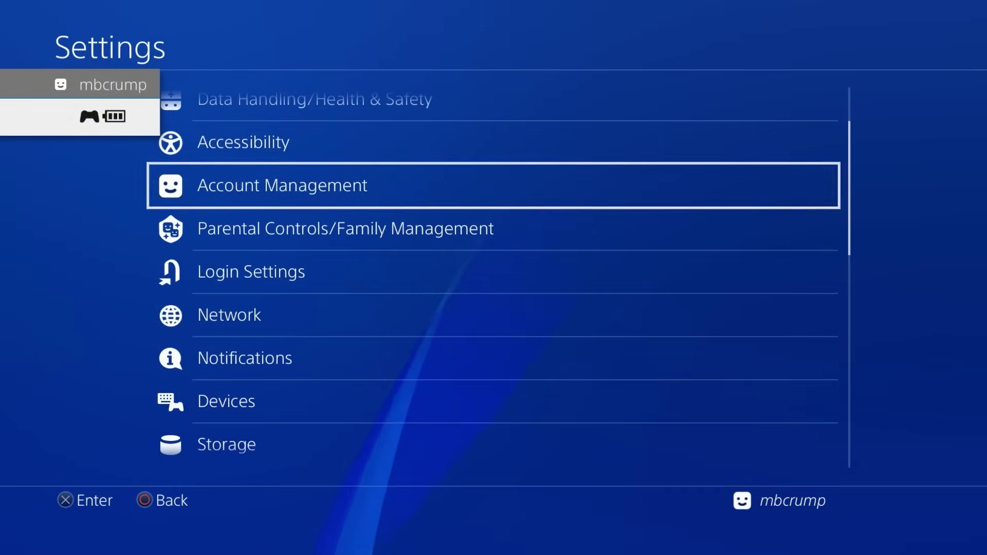
pyautogui.press('Down')
pyautogui.press('Down')
pyautogui.press('Down')
pyautogui.press('Down')
pyautogui.press('Down')
pyautogui.press('Down')
pyautogui.press('Down')
pyautogui.press('Down')
pyautogui.press('Down')
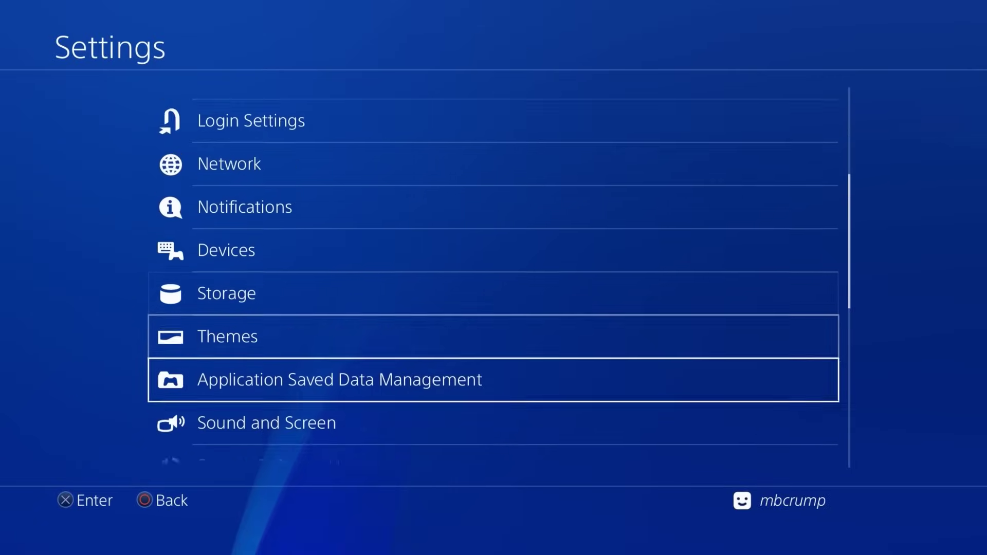
pyautogui.press('Up')
pyautogui.press('Return')
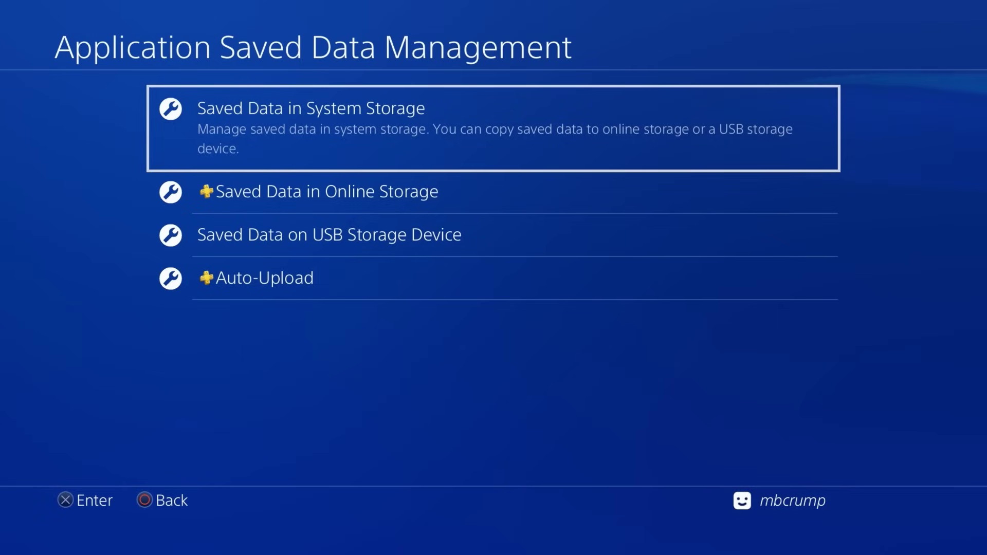
pyautogui.press('Return')
pyautogui.press('Down')
pyautogui.press('Return')
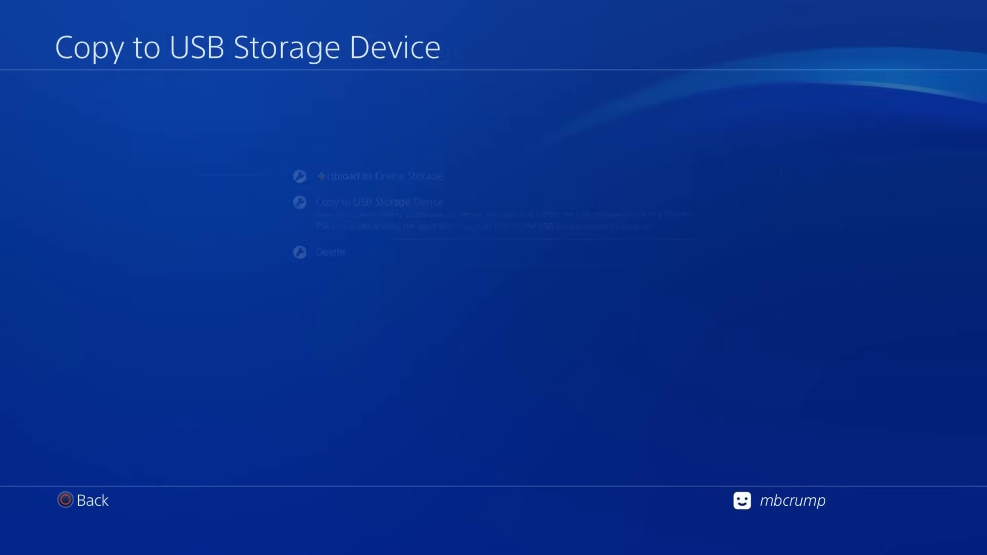
# Copy the ハミダシクリエイティブ save to USB, applying the overwrite to all and answering Yes.
pyautogui.press('Return')
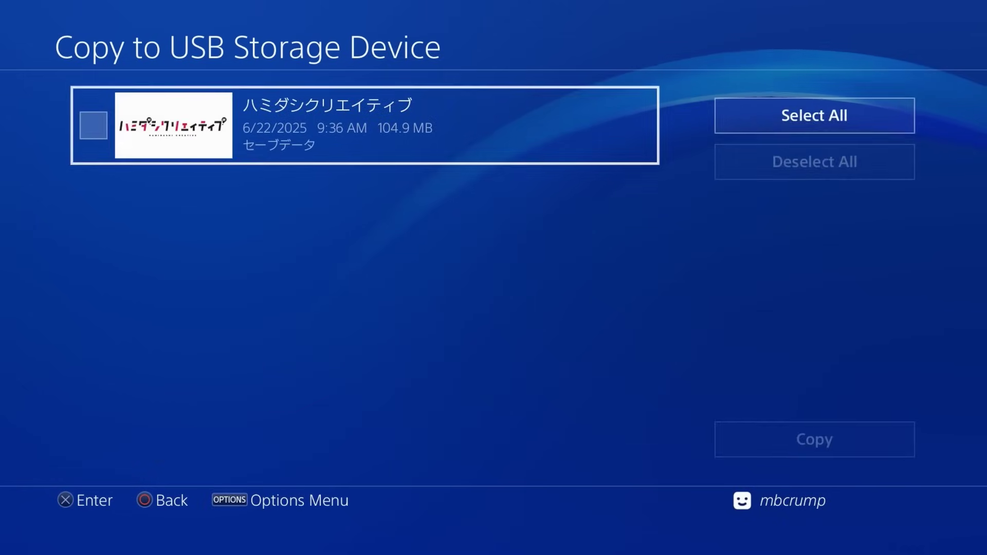
pyautogui.press('Return')
pyautogui.press('Right')
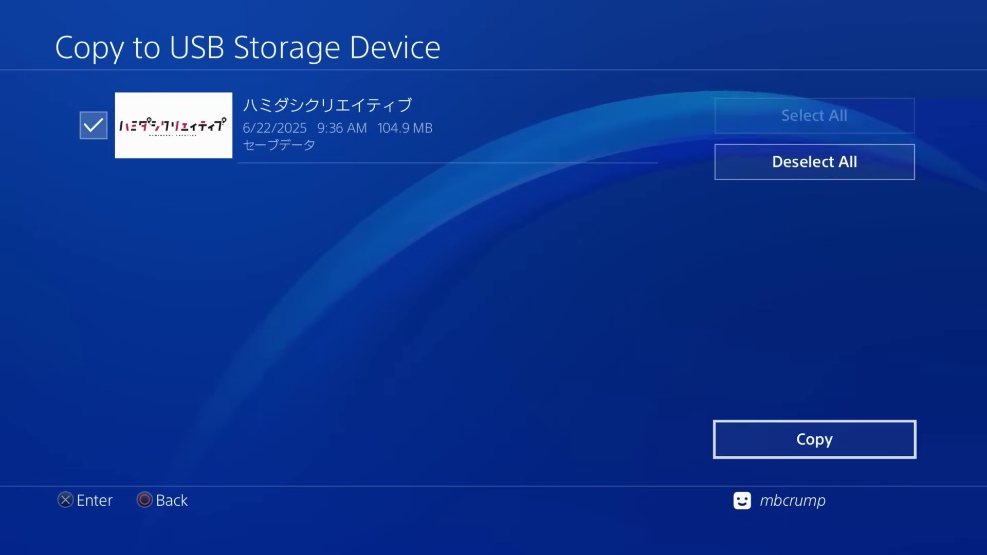
pyautogui.press('Return')
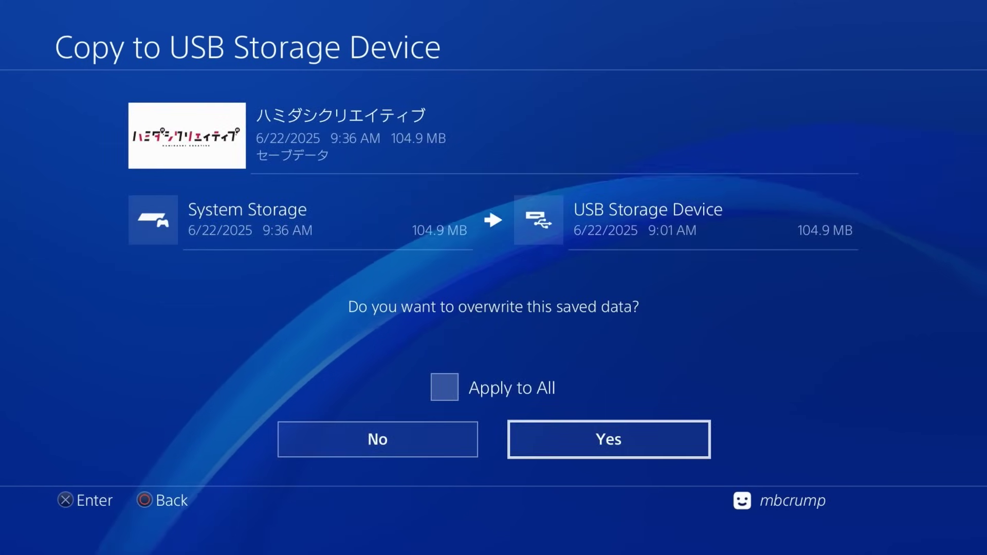
pyautogui.press('Up')
pyautogui.press('Return')
pyautogui.press('Down')
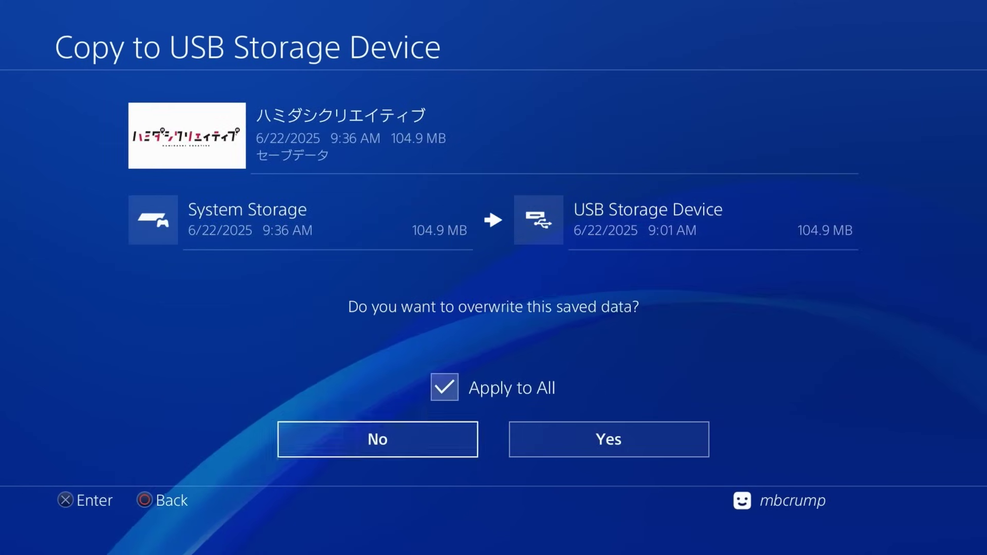
pyautogui.press('Right')
pyautogui.press('Return')
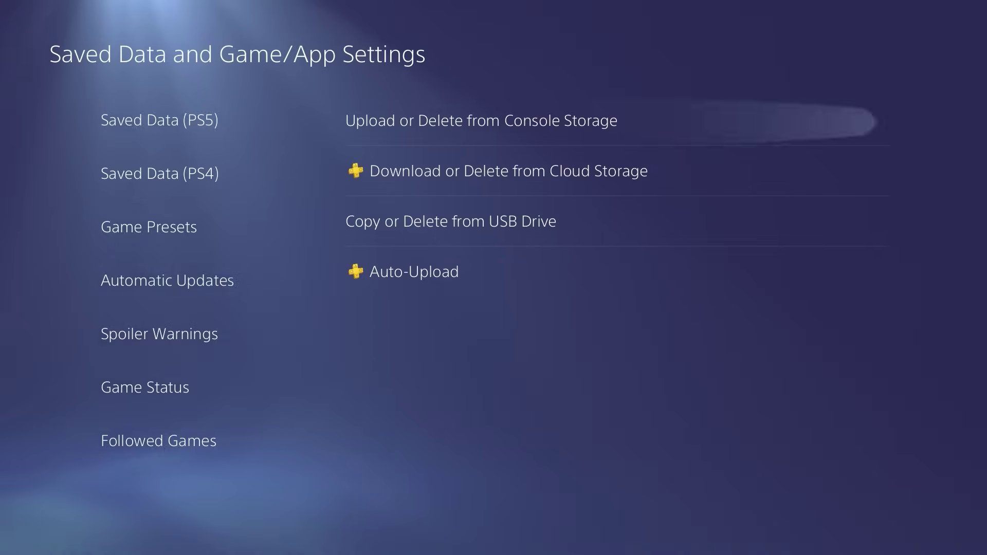
# On the Delete tab, check the ハミダシクリエイティブ体験版 and フユキス体験版 saves and delete them.
pyautogui.press('Return')
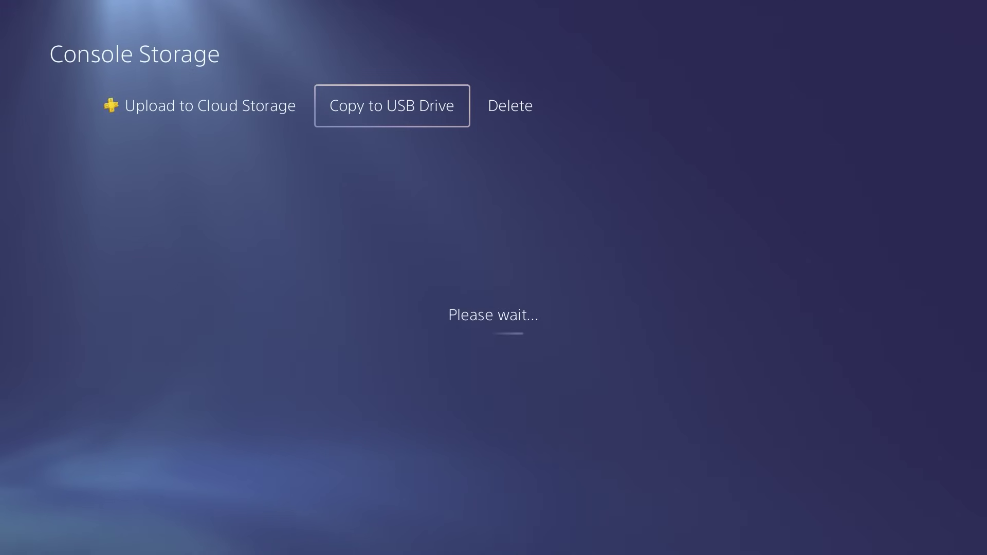
pyautogui.press('Right')
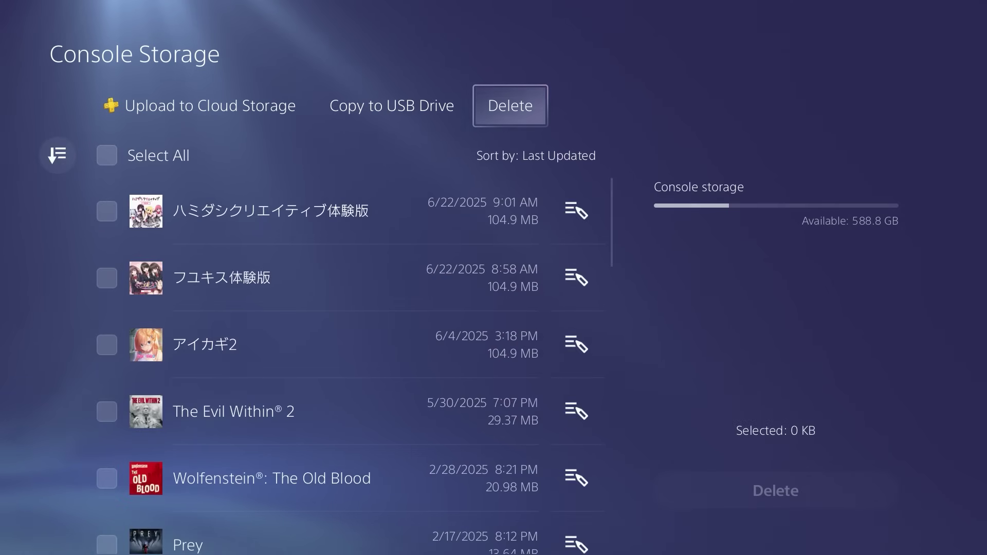
pyautogui.press('Down')
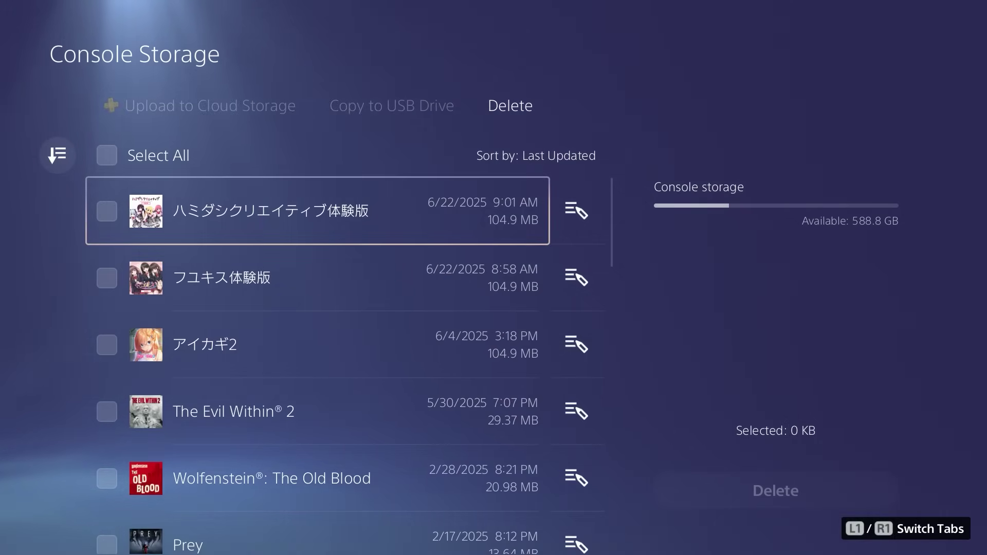
pyautogui.press('Return')
pyautogui.press('Down')
pyautogui.press('Return')
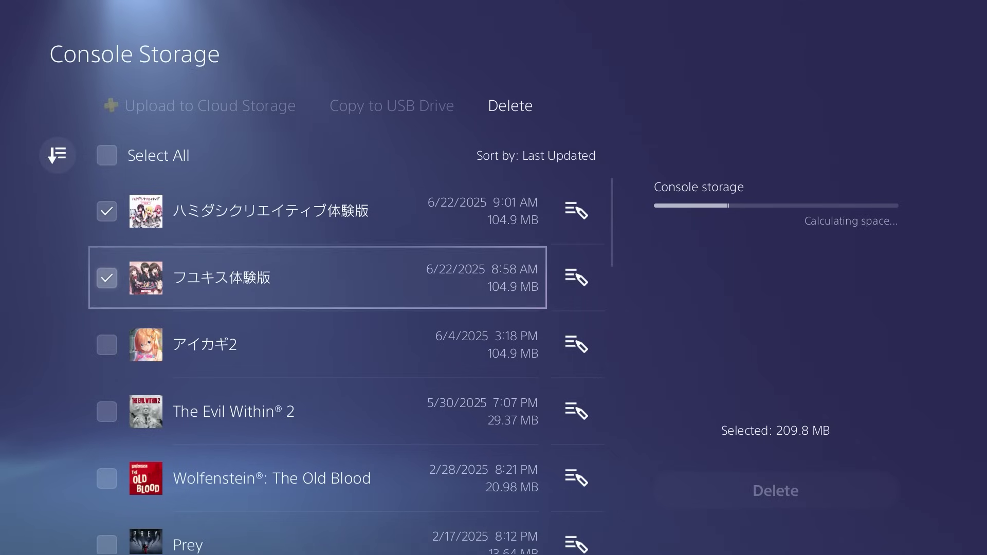
pyautogui.press('Up')
pyautogui.press('Right')
pyautogui.press('Right')
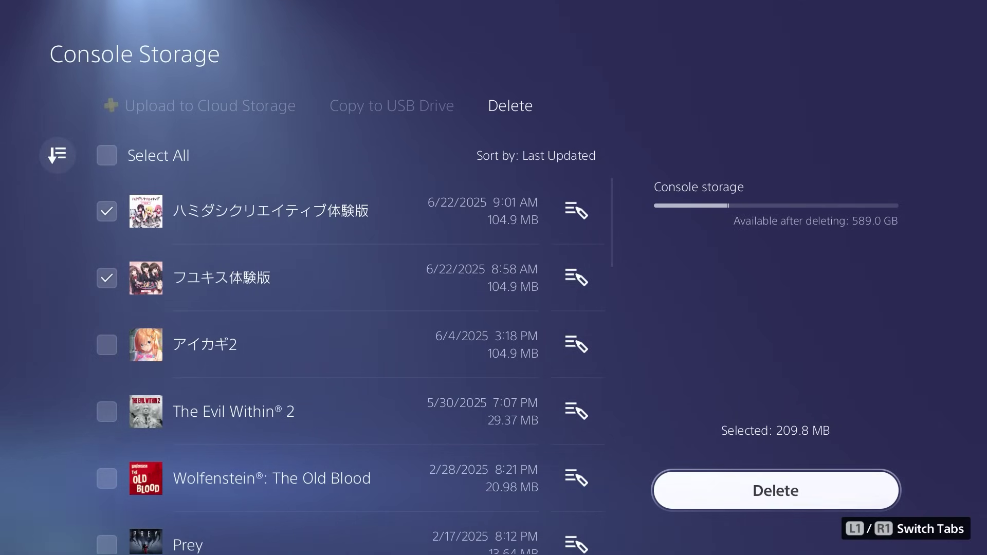
pyautogui.press('Return')
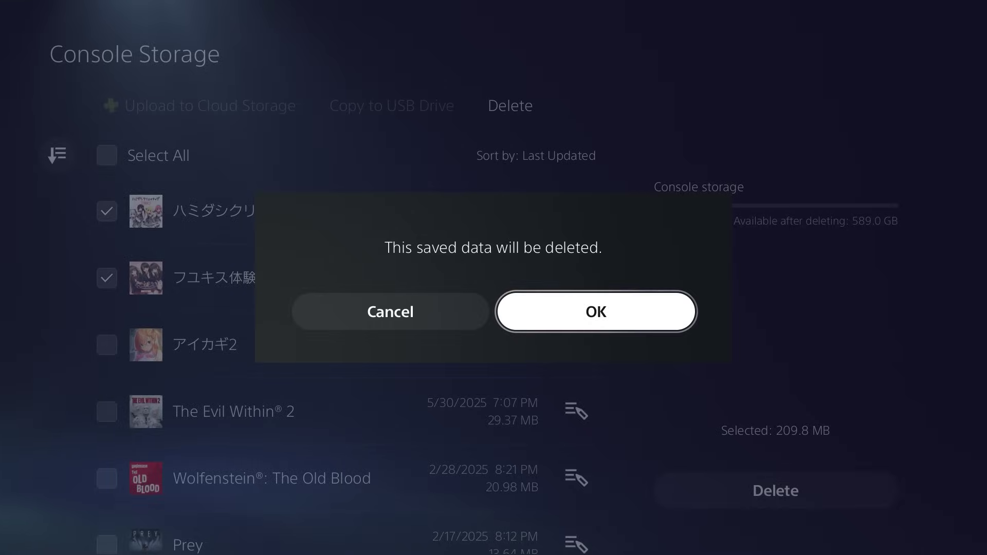
pyautogui.press('Return')
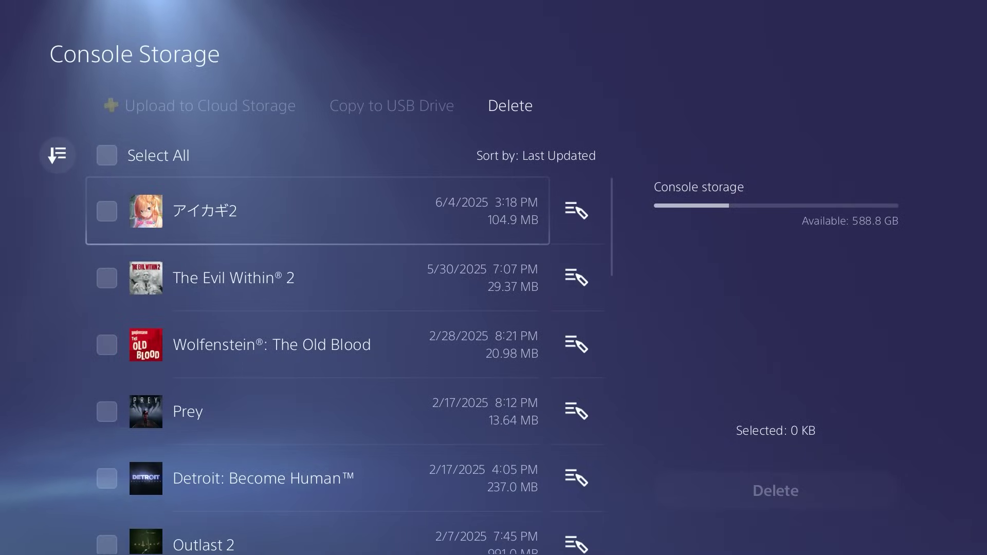
# Copy the 104.9 MB ハミダシクリエイティブ体験版 save from the USB drive into console storage.
pyautogui.press('Escape')
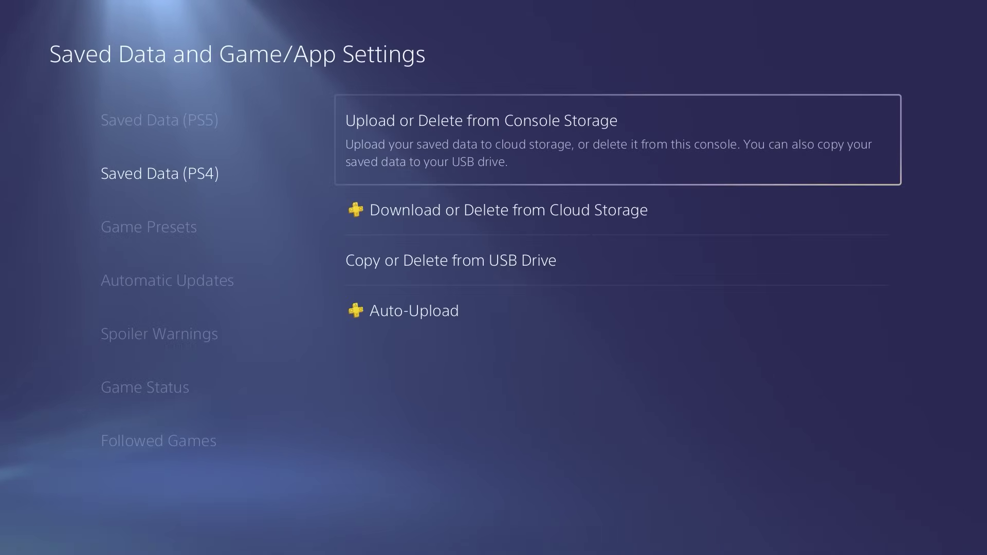
pyautogui.press('Down')
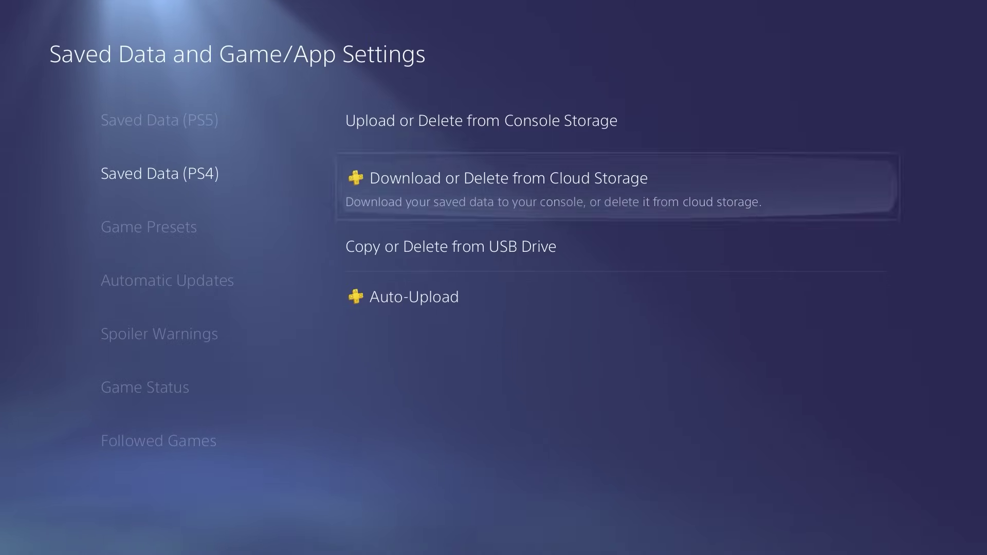
pyautogui.press('Down')
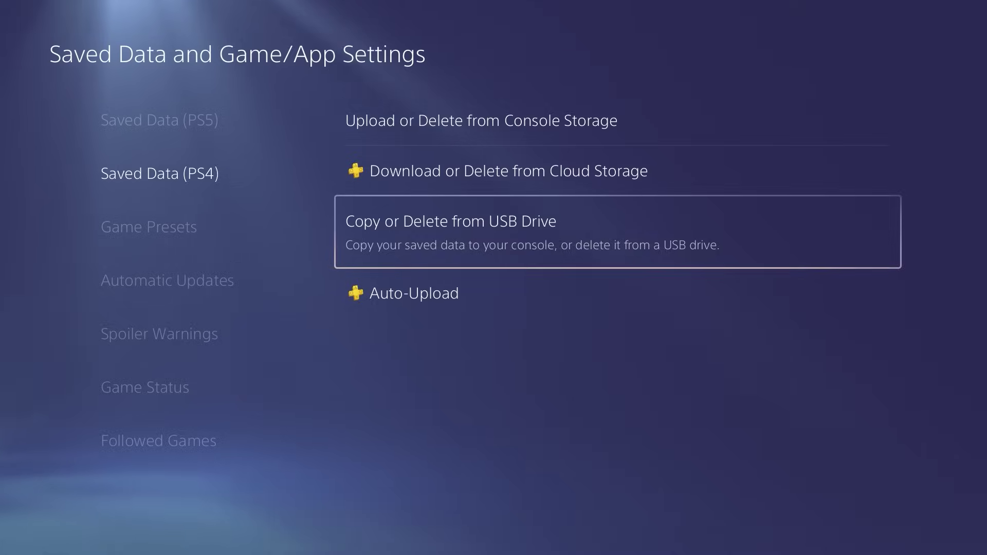
pyautogui.press('Return')
pyautogui.press('Return')
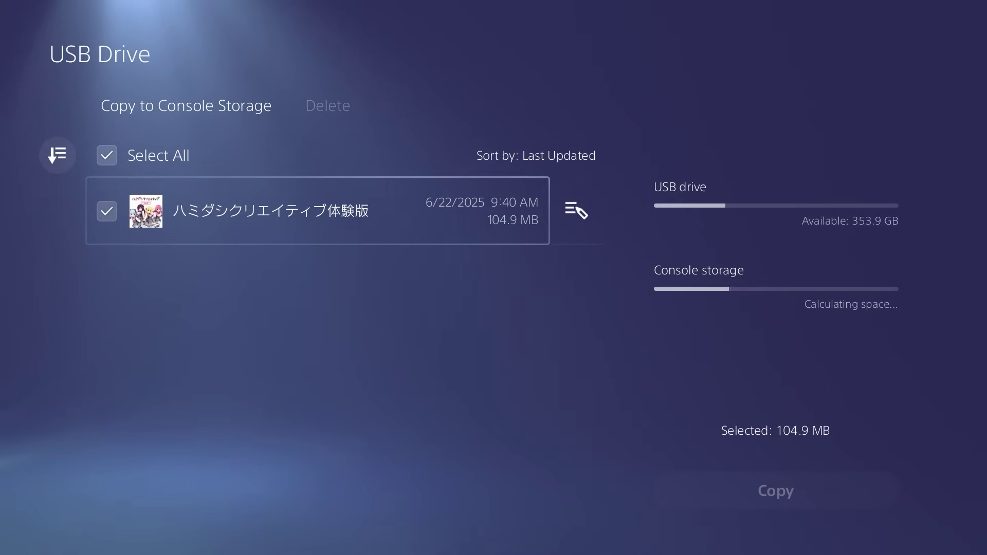
pyautogui.press('Right')
pyautogui.press('Down')
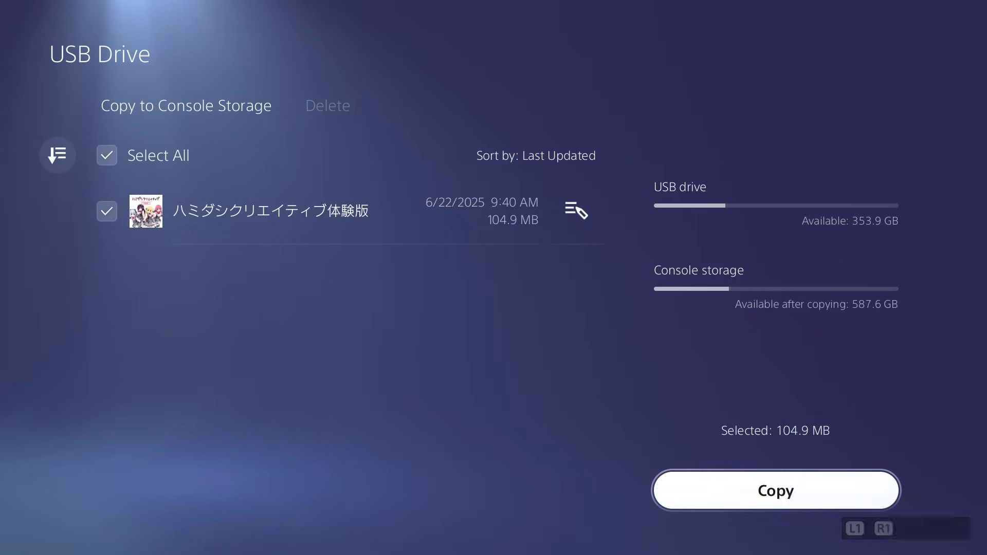
pyautogui.press('Return')
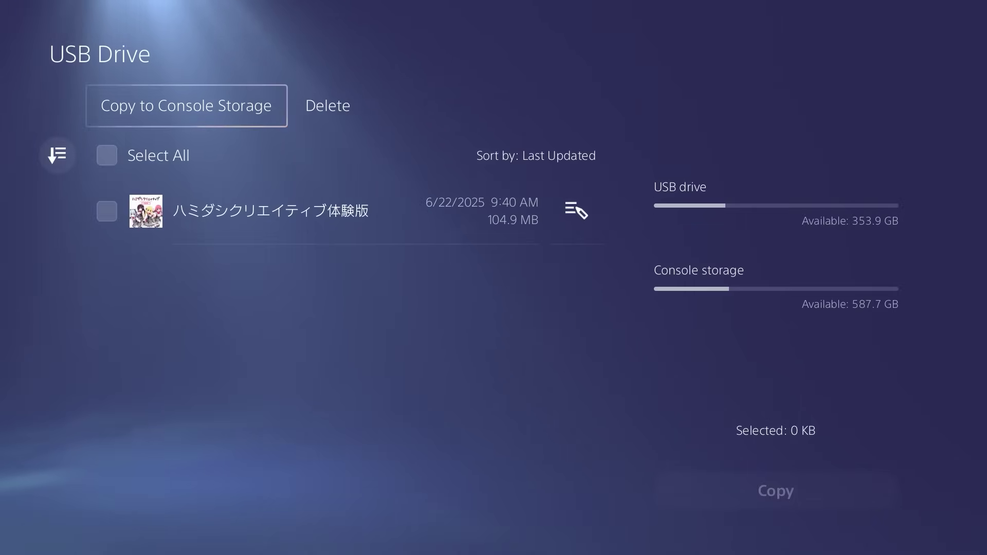
# Return Home and highlight the ハミダシクリエイティブ体験版 game tile.
pyautogui.press('super')
pyautogui.press('super')
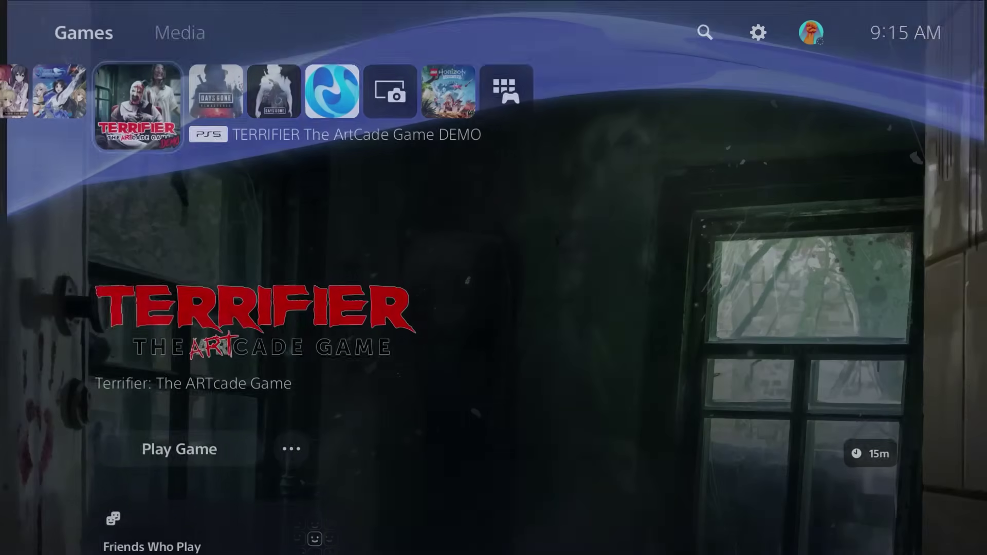
pyautogui.press('Left')
pyautogui.press('Left')
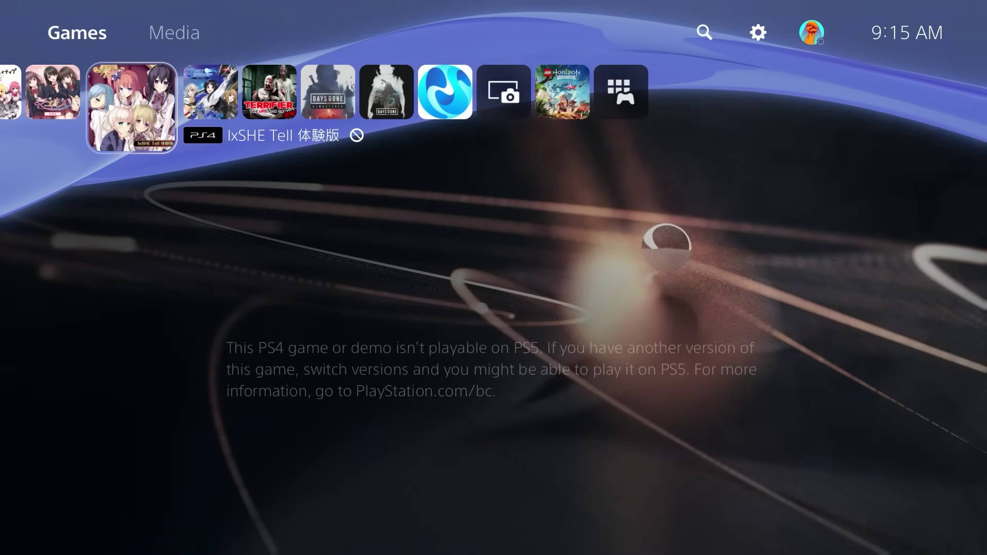
pyautogui.press('Left')
pyautogui.press('Left')
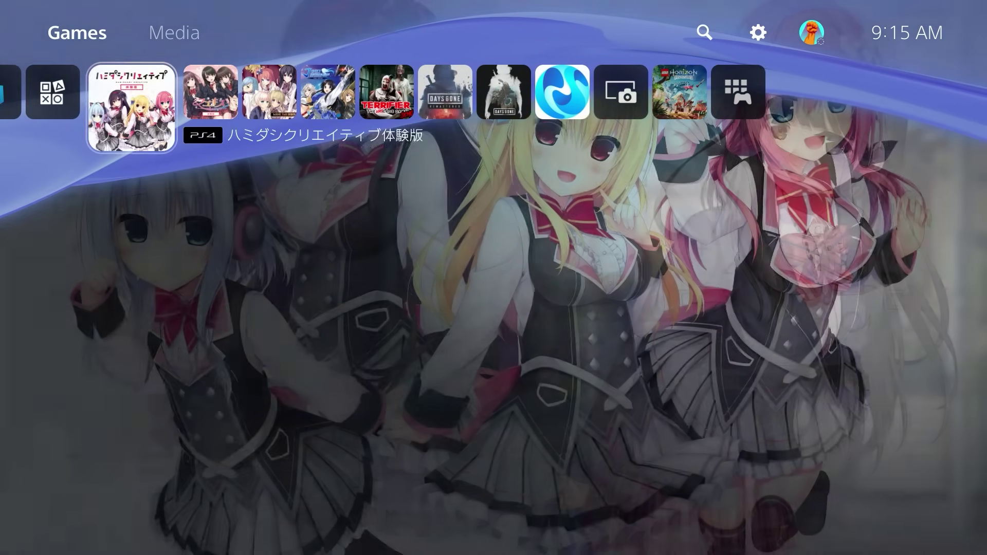
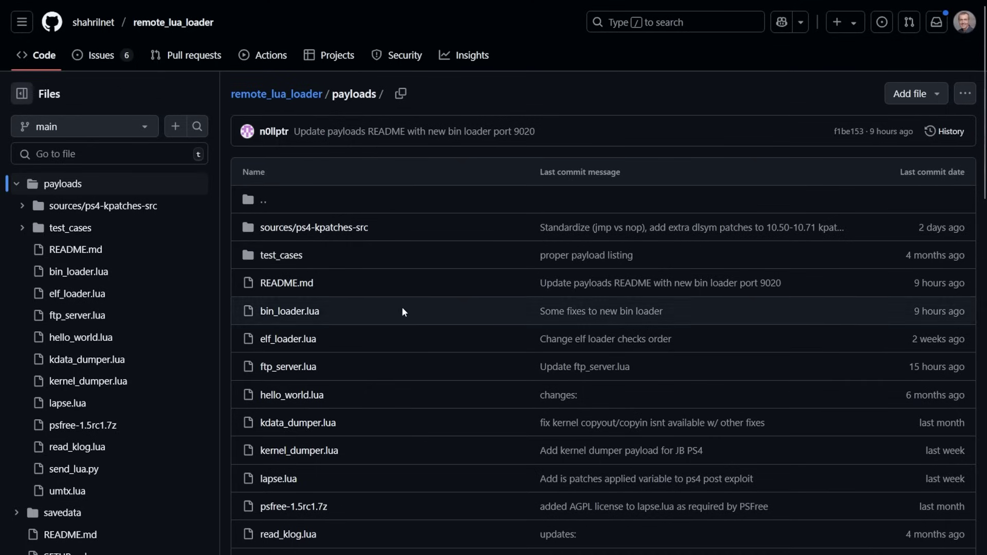
# Scroll to the payloads README's send_lua.py usage examples, then switch to Command Prompt.
pyautogui.scroll(-1, 391, 303)
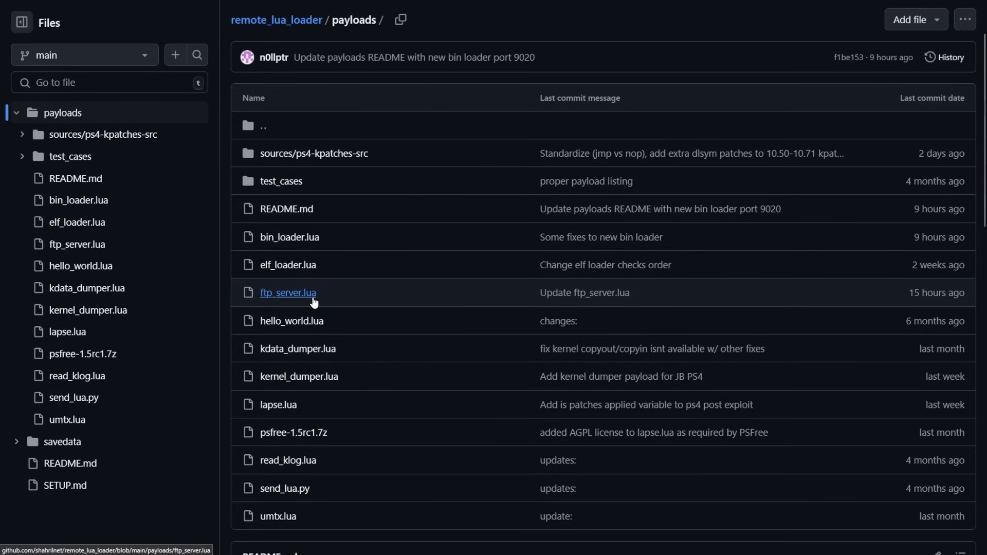
pyautogui.scroll(-3, 325, 419)
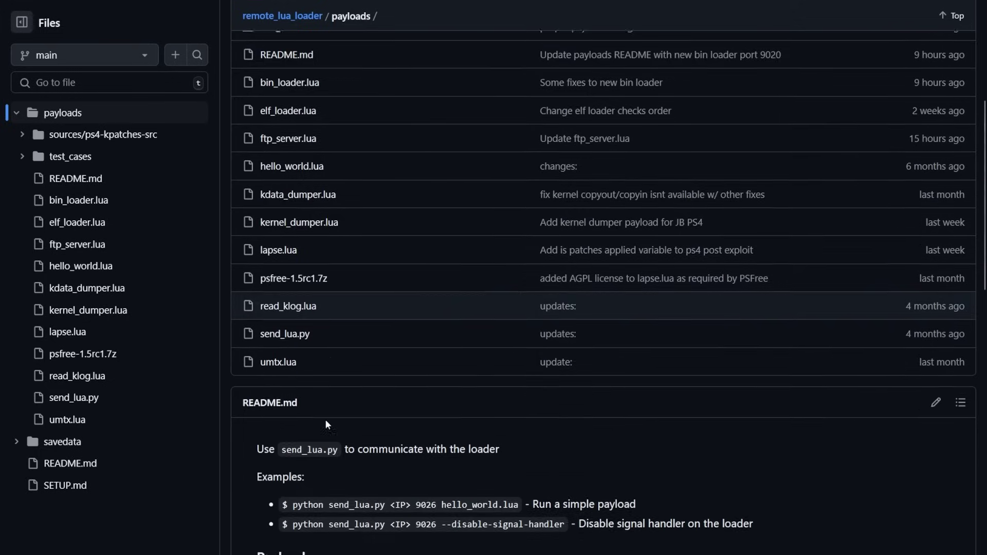
pyautogui.scroll(-2, 326, 420)
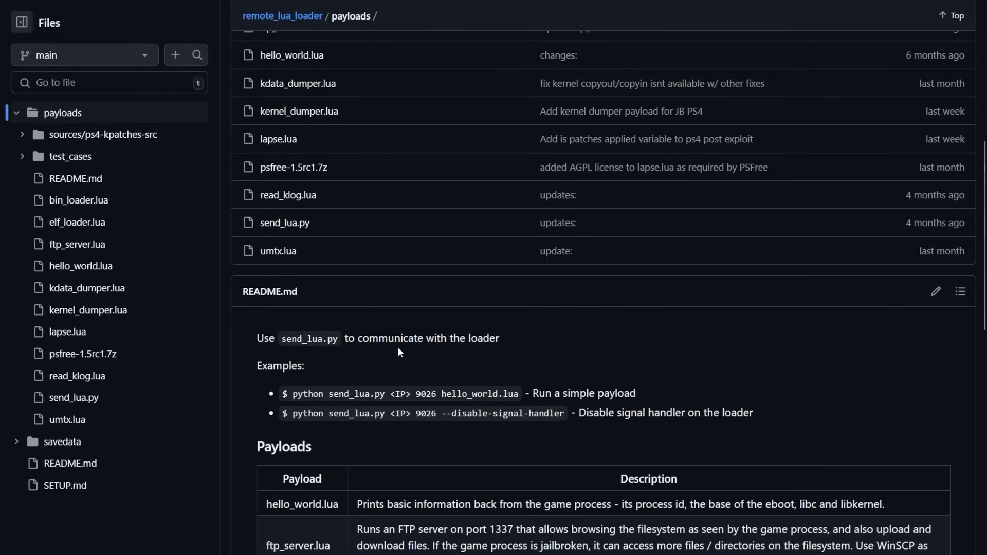
pyautogui.scroll(1, 436, 426)
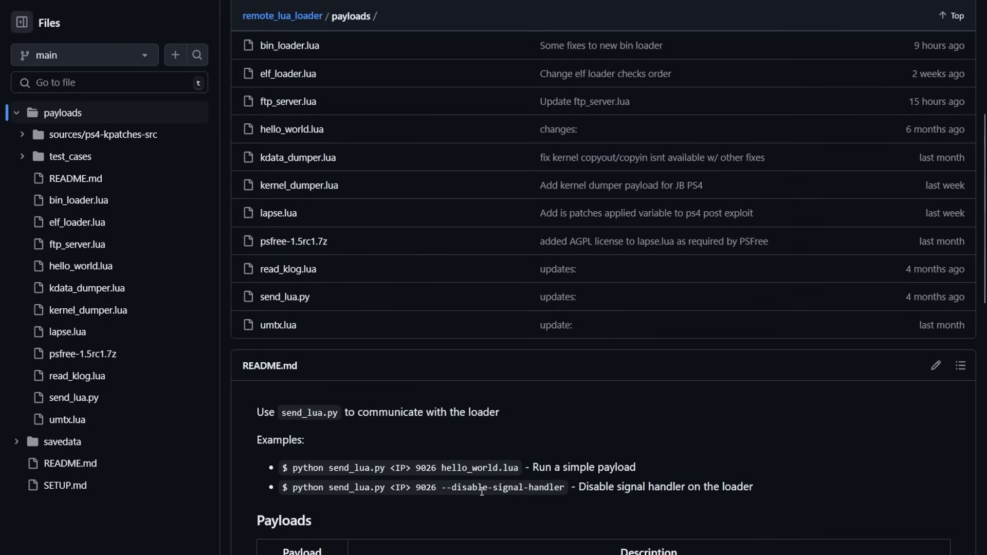
pyautogui.hotkey('alt', 'Tab')
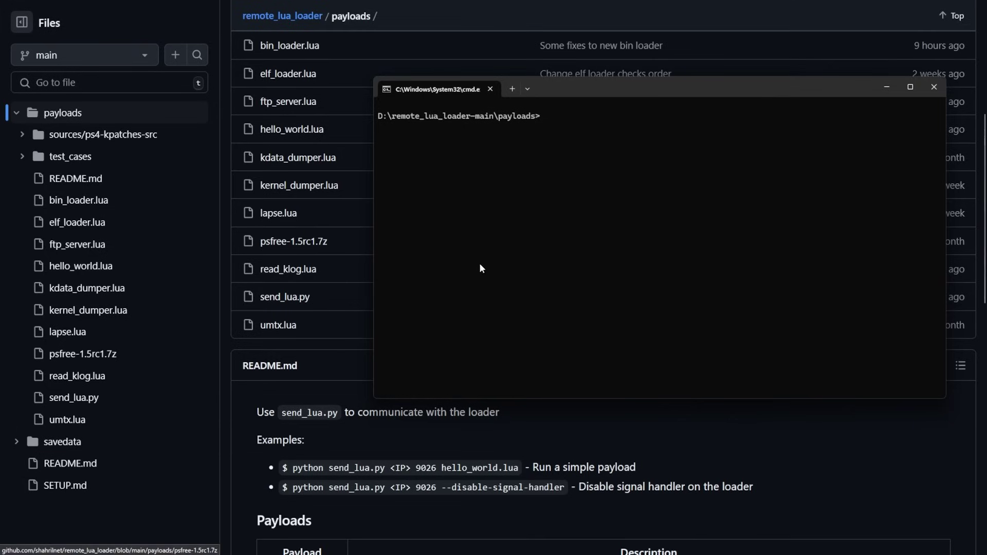
# Clear the screen and recall 'python send_lua.py 10.0.0.20 9026 hello_world.lua'.
pyautogui.write('cls')
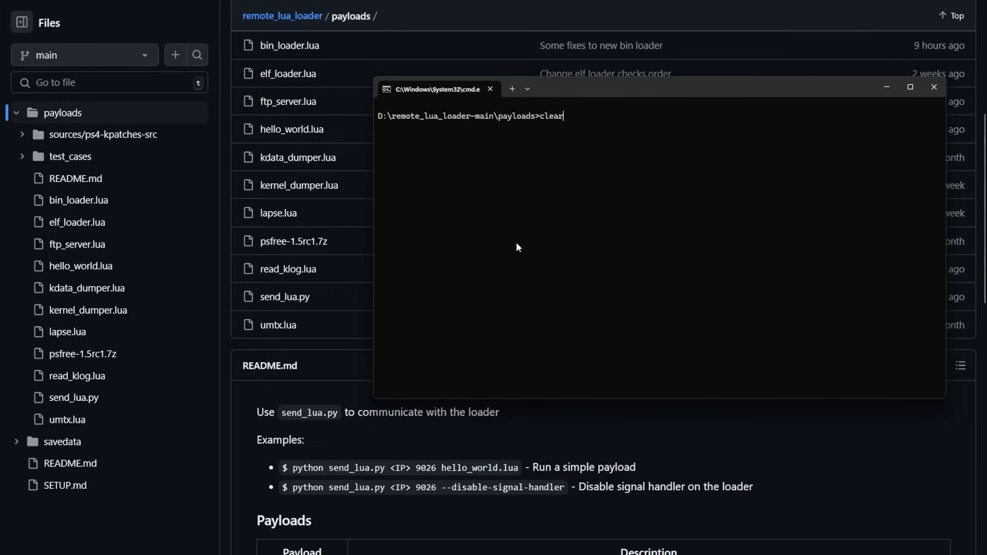
pyautogui.press('Up')
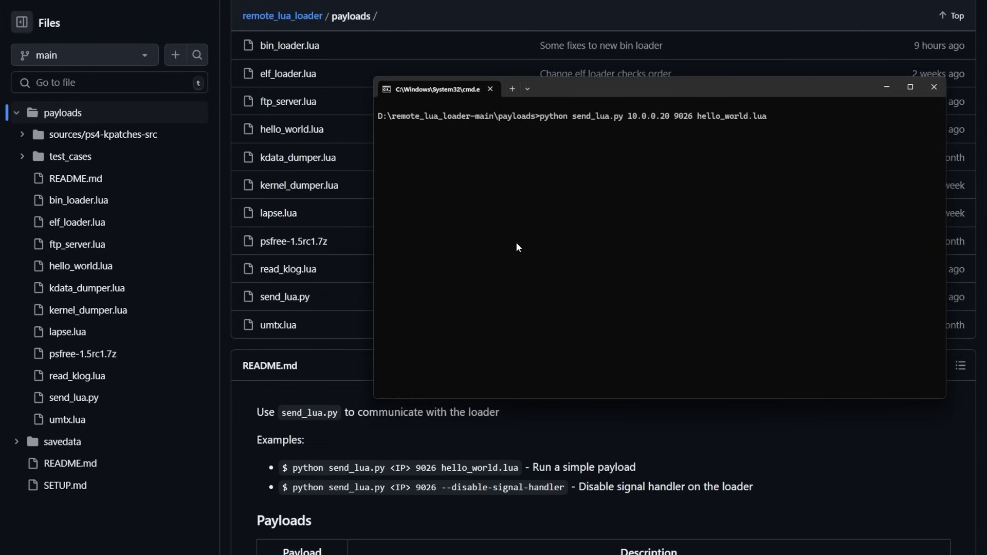
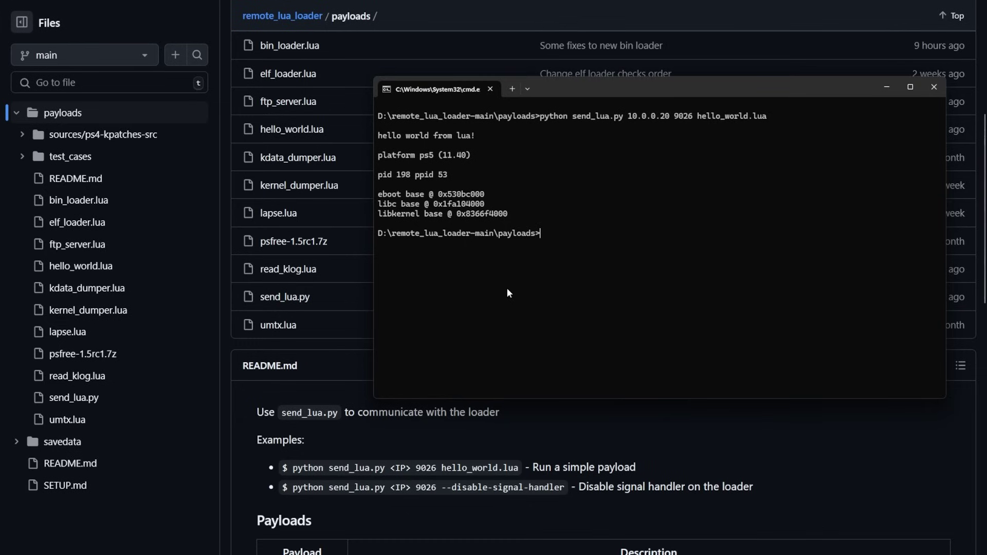
# Recall the previous send_lua.py command for 10.0.0.20 port 9026 and erase its hello_world.lua file name.
pyautogui.press('Up')
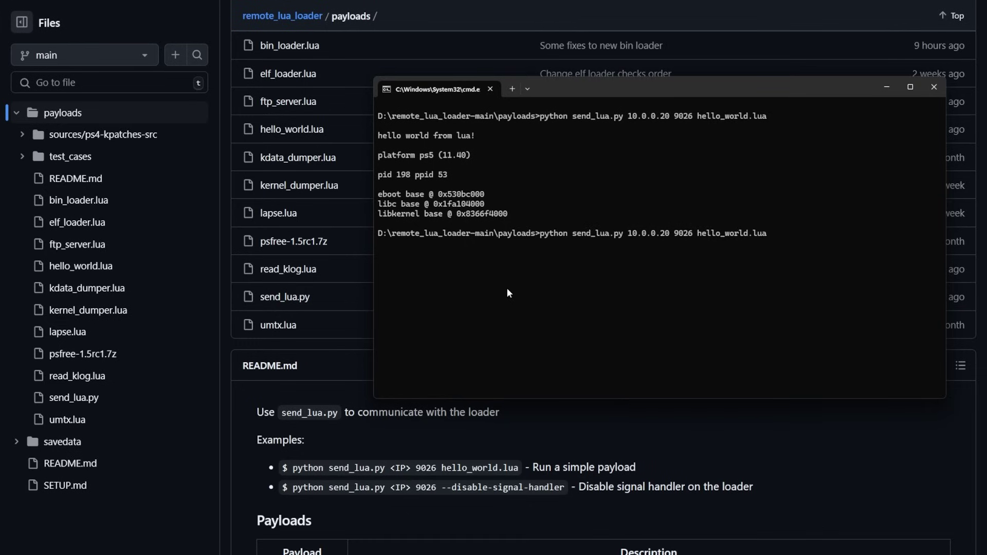
pyautogui.press('BackSpace')
pyautogui.press('BackSpace')
pyautogui.press('BackSpace')
pyautogui.press('BackSpace')
pyautogui.press('BackSpace')
pyautogui.press('BackSpace')
pyautogui.press('BackSpace')
pyautogui.press('BackSpace')
pyautogui.press('BackSpace')
pyautogui.press('BackSpace')
pyautogui.press('BackSpace')
pyautogui.press('BackSpace')
pyautogui.press('BackSpace')
pyautogui.press('BackSpace')
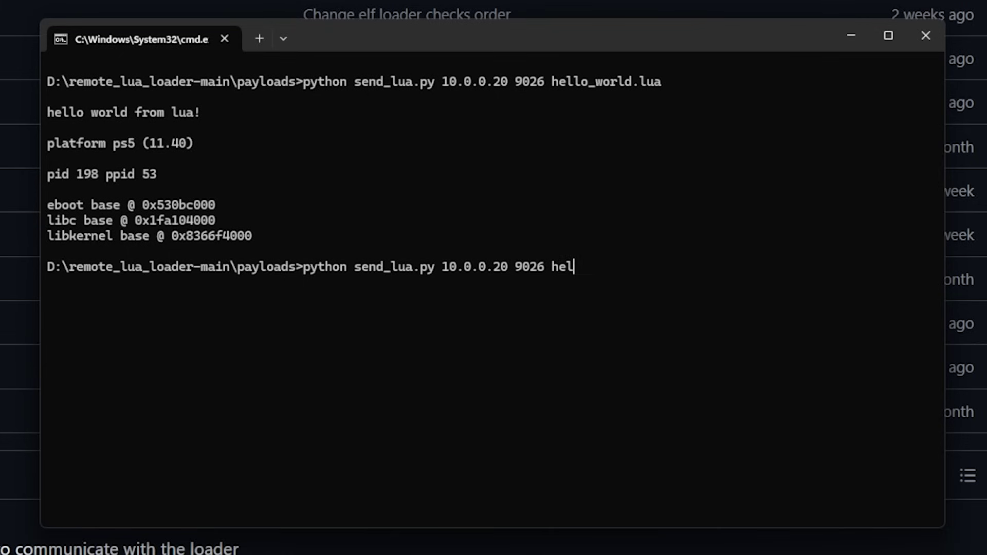
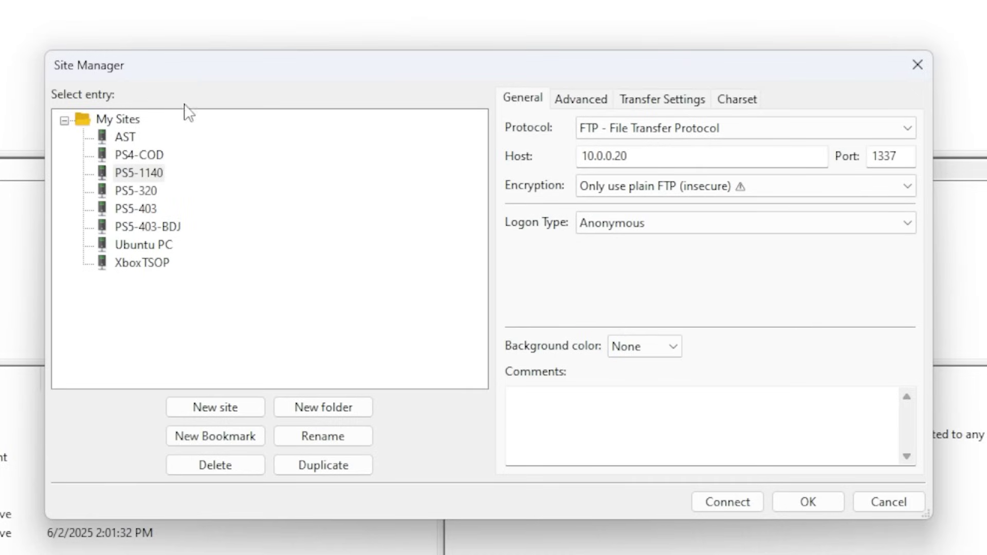
# Check the PS5-1140 site uses host 10.0.0.20 with plain insecure FTP, then connect.
pyautogui.click(648, 159)
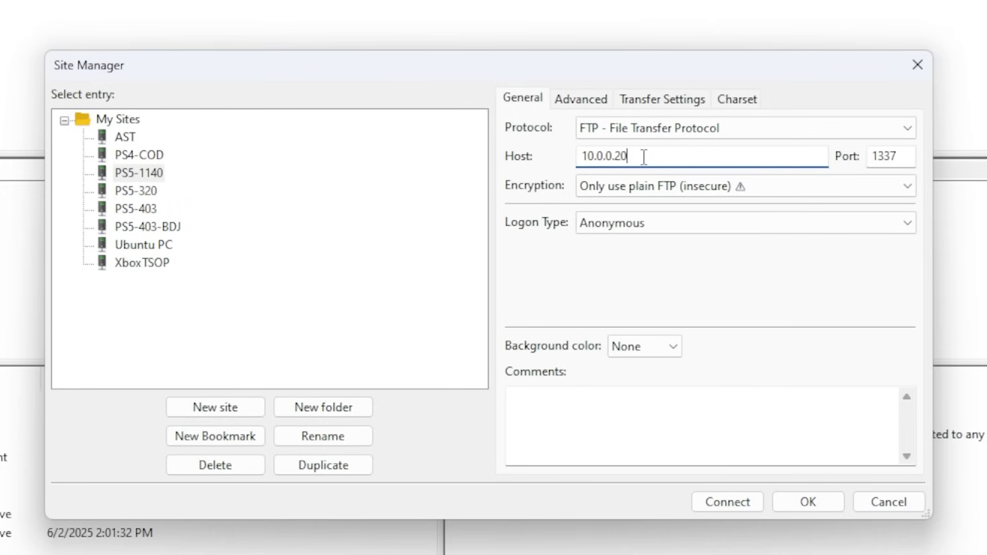
pyautogui.moveTo(642, 158); pyautogui.dragTo(543, 154)
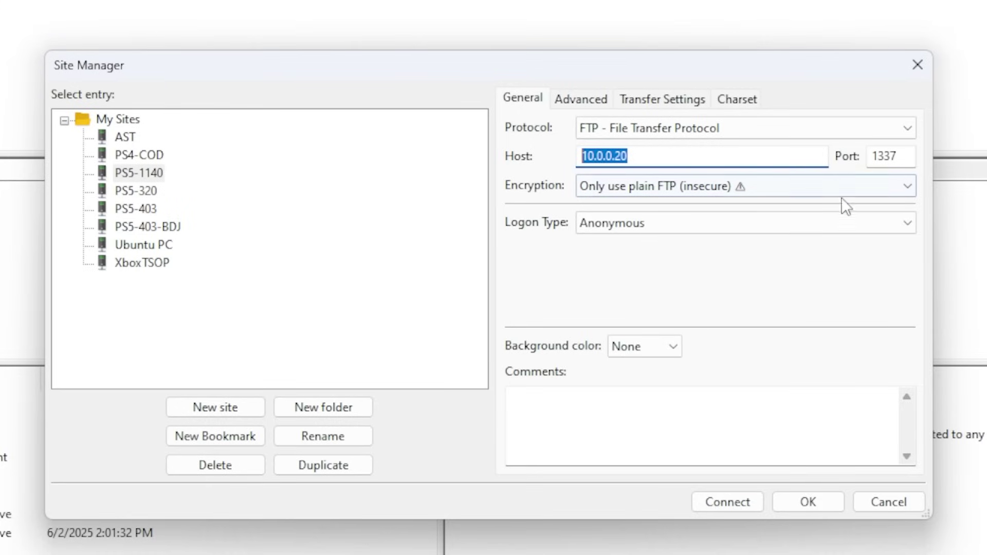
pyautogui.click(634, 187)
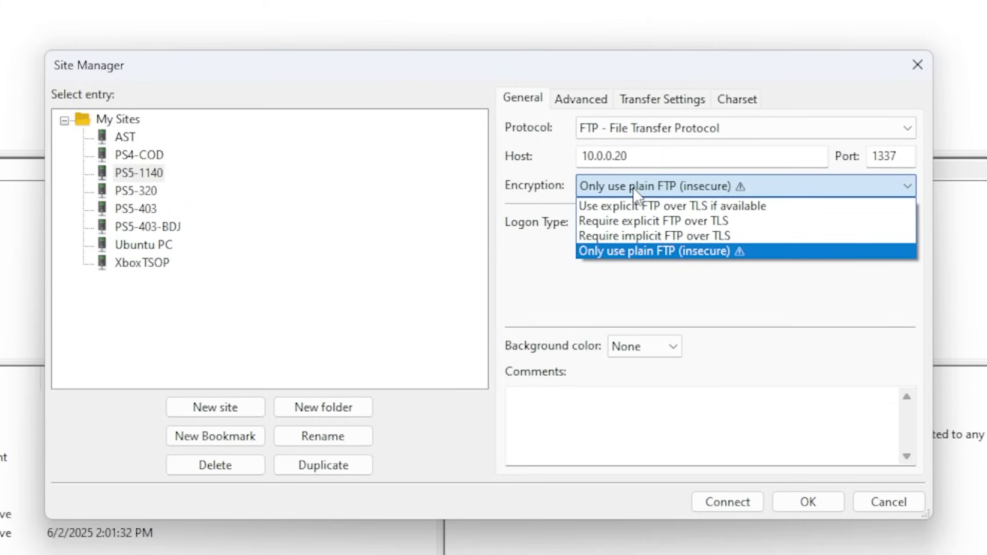
pyautogui.click(661, 251)
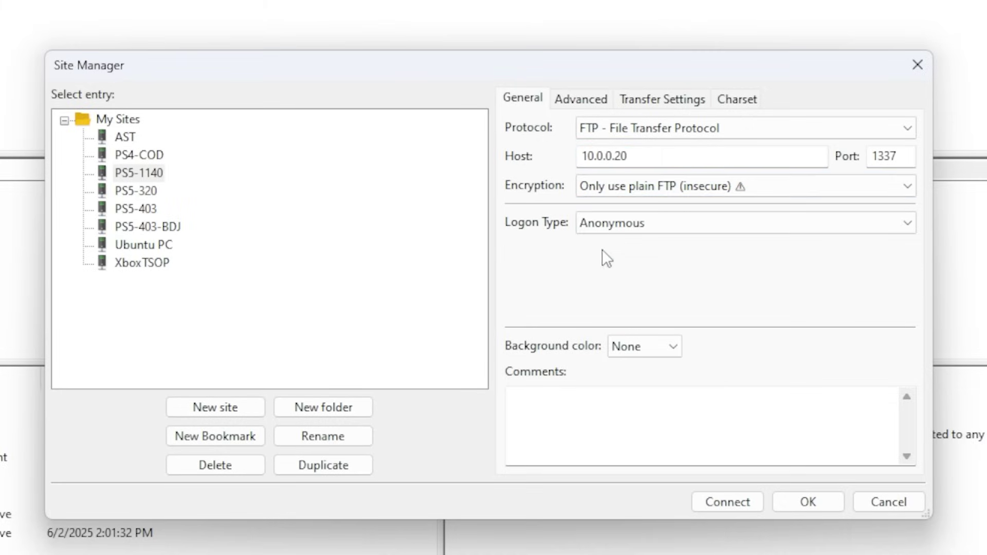
pyautogui.click(719, 504)
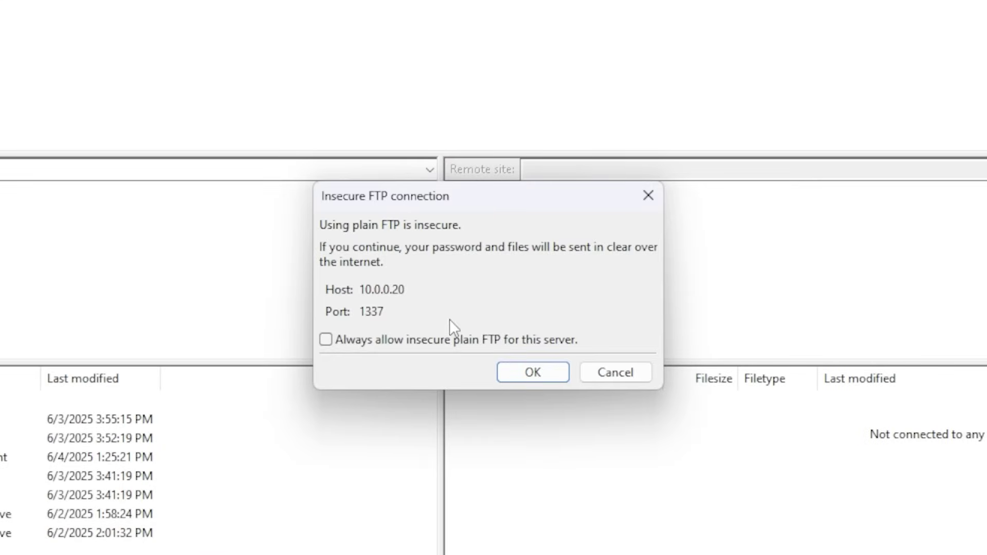
# Always allow insecure plain FTP for this server and accept the warning to finish connecting.
pyautogui.click(407, 340)
pyautogui.click(534, 372)
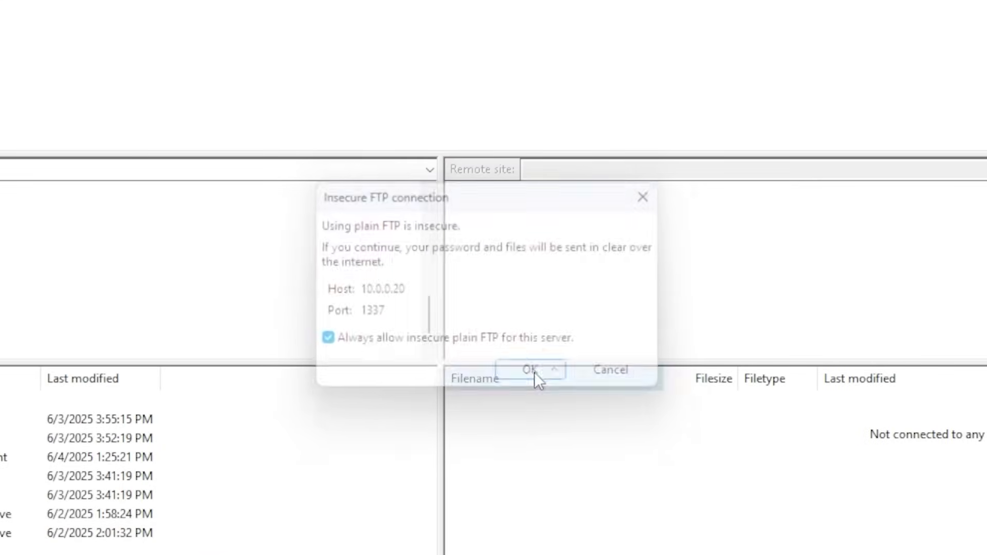
pyautogui.doubleClick(516, 418)
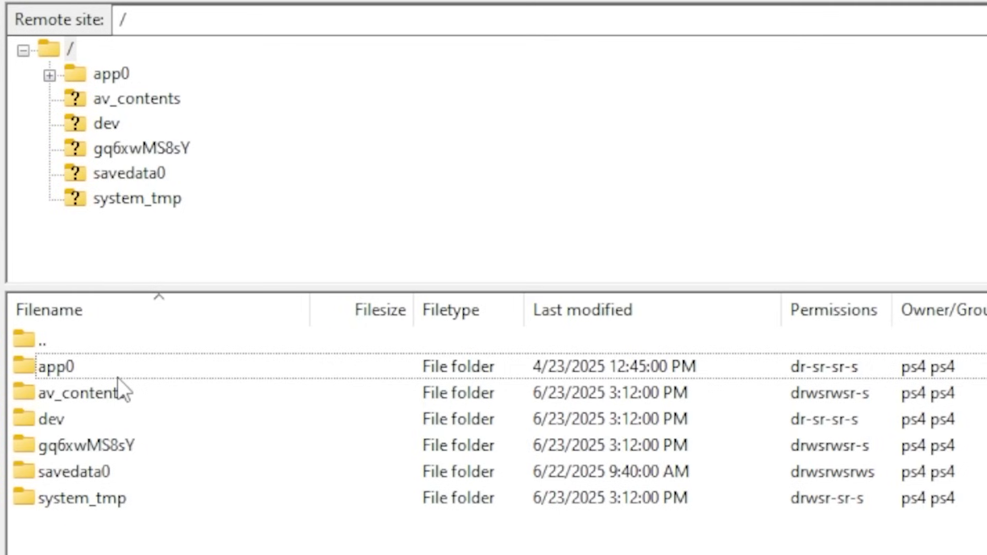
# Browse the gq6xwMS8sY folder, then /app0 and its movie and sce_module subfolders.
pyautogui.doubleClick(104, 451)
pyautogui.doubleClick(40, 340)
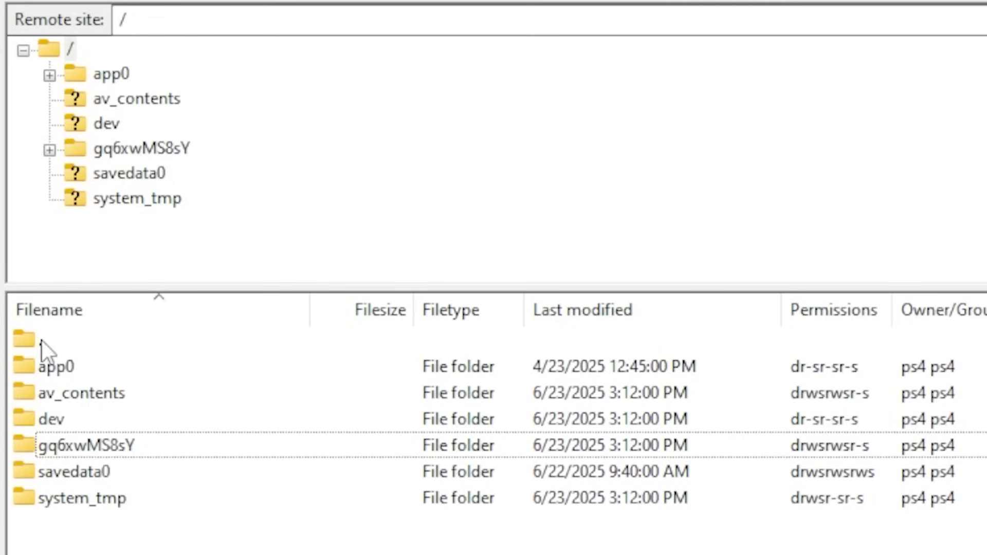
pyautogui.doubleClick(77, 368)
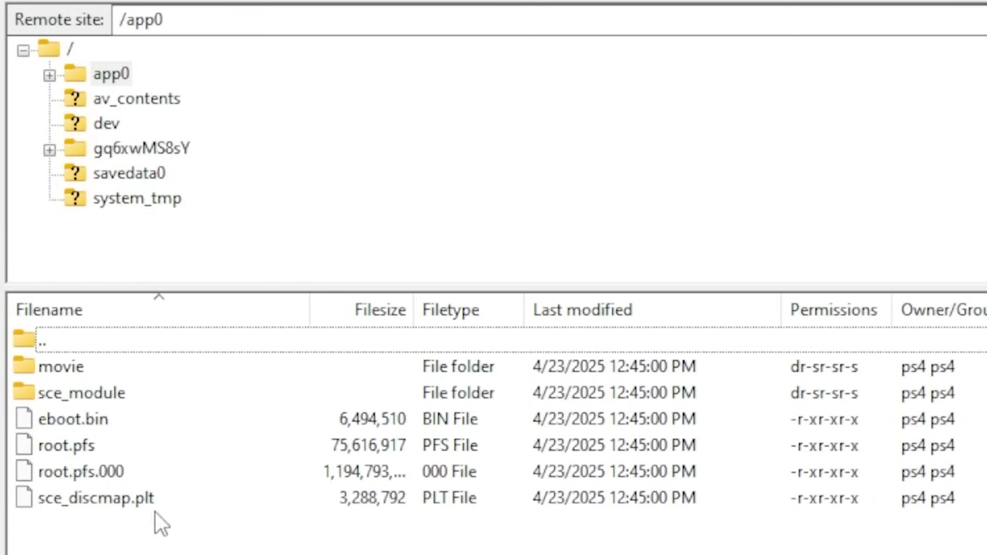
pyautogui.doubleClick(71, 370)
pyautogui.doubleClick(35, 338)
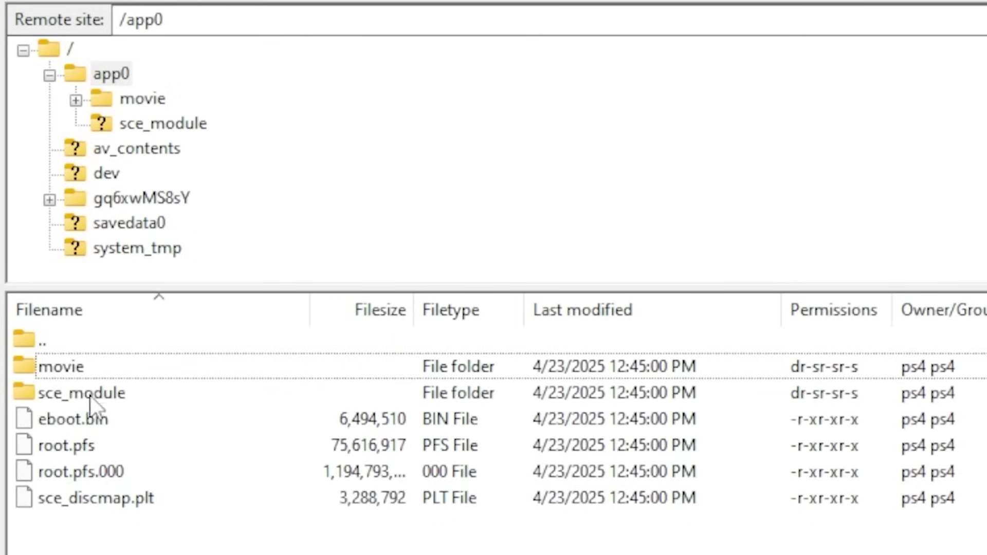
pyautogui.doubleClick(82, 394)
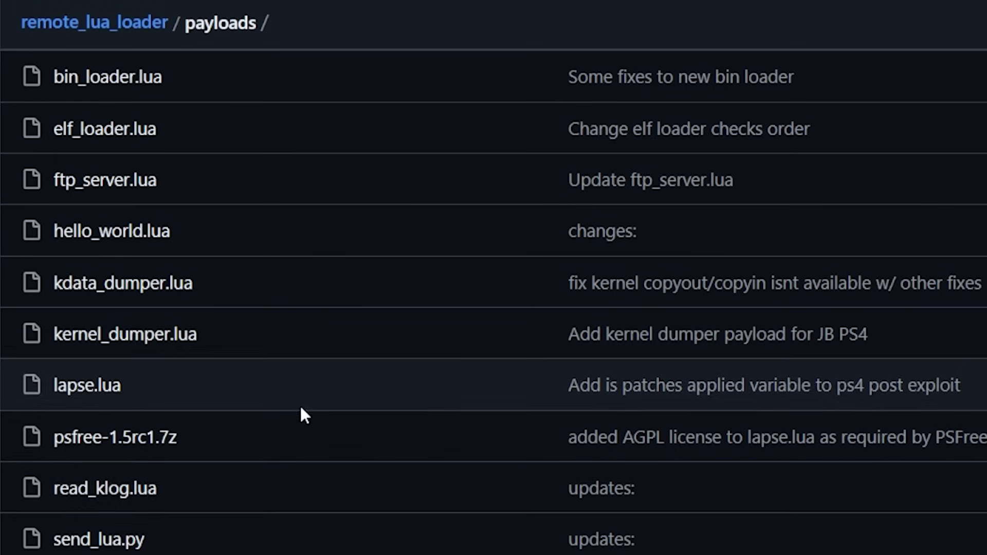